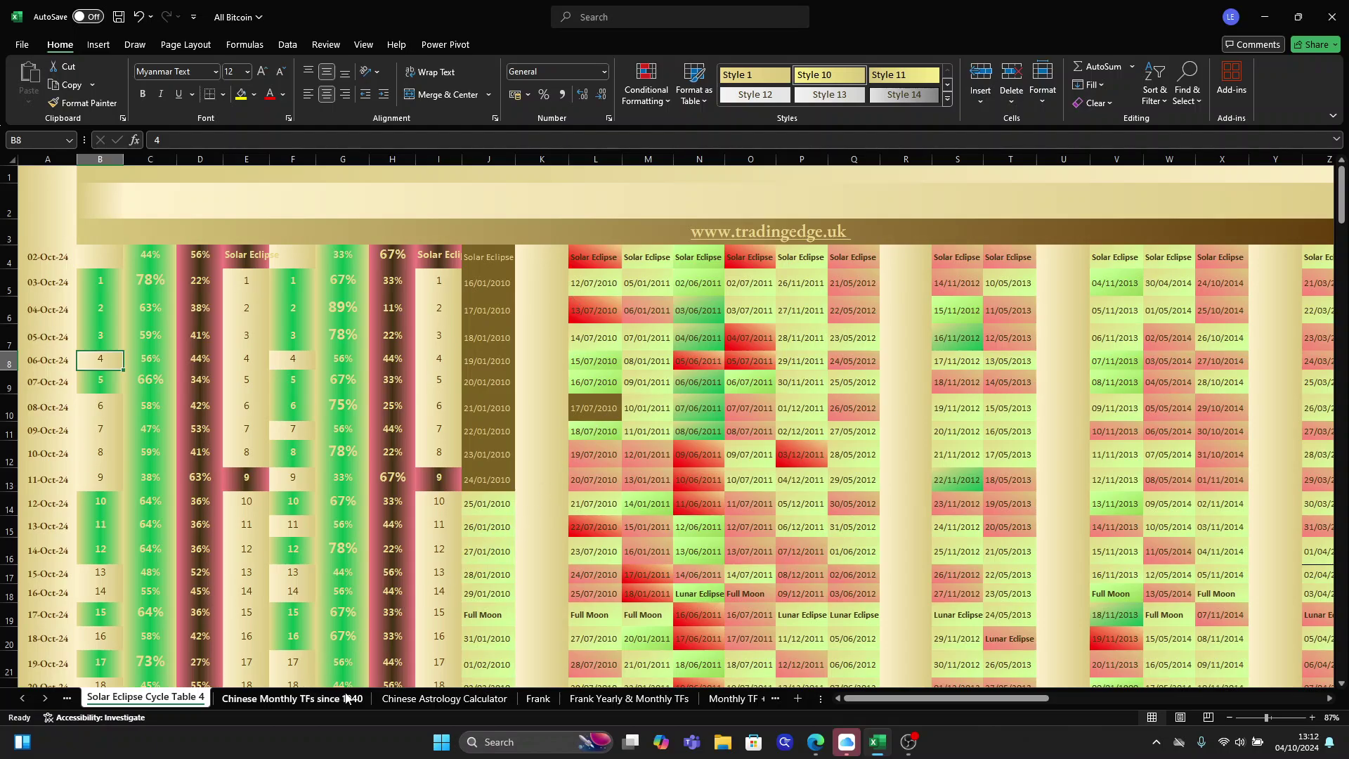
Step: Move past the Monthly TF + Chinese, Beautiful and Eclipses sheets to Solar-Lunar Full Cycle Table 5
click(714, 703)
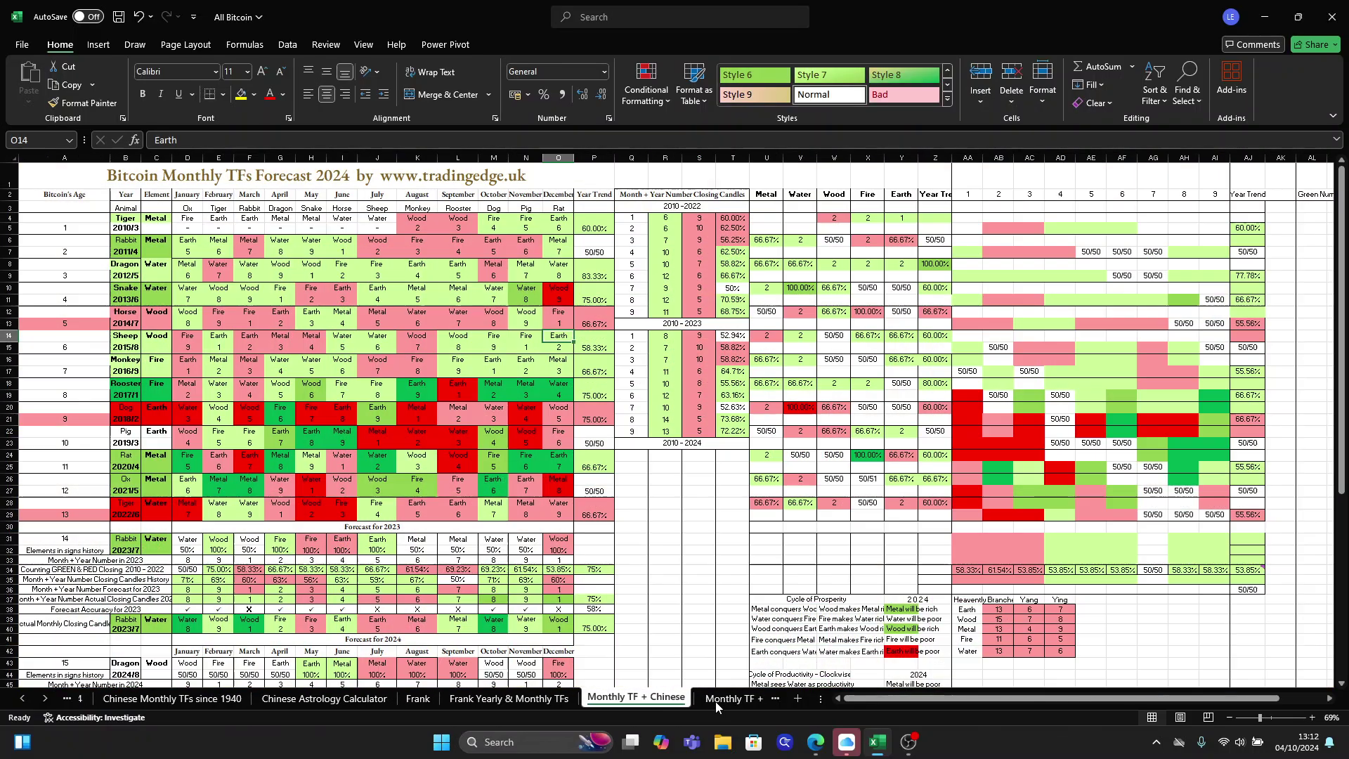
click(715, 701)
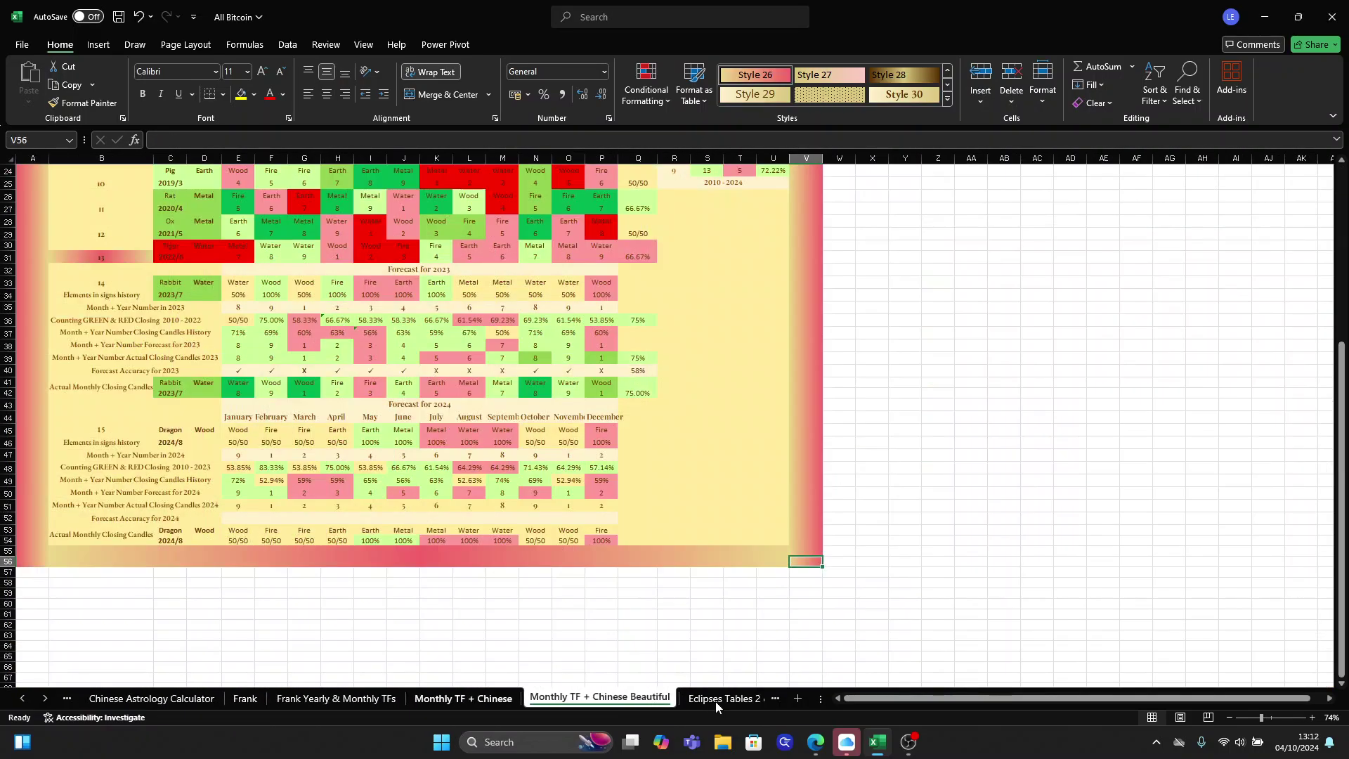
click(716, 700)
click(716, 700)
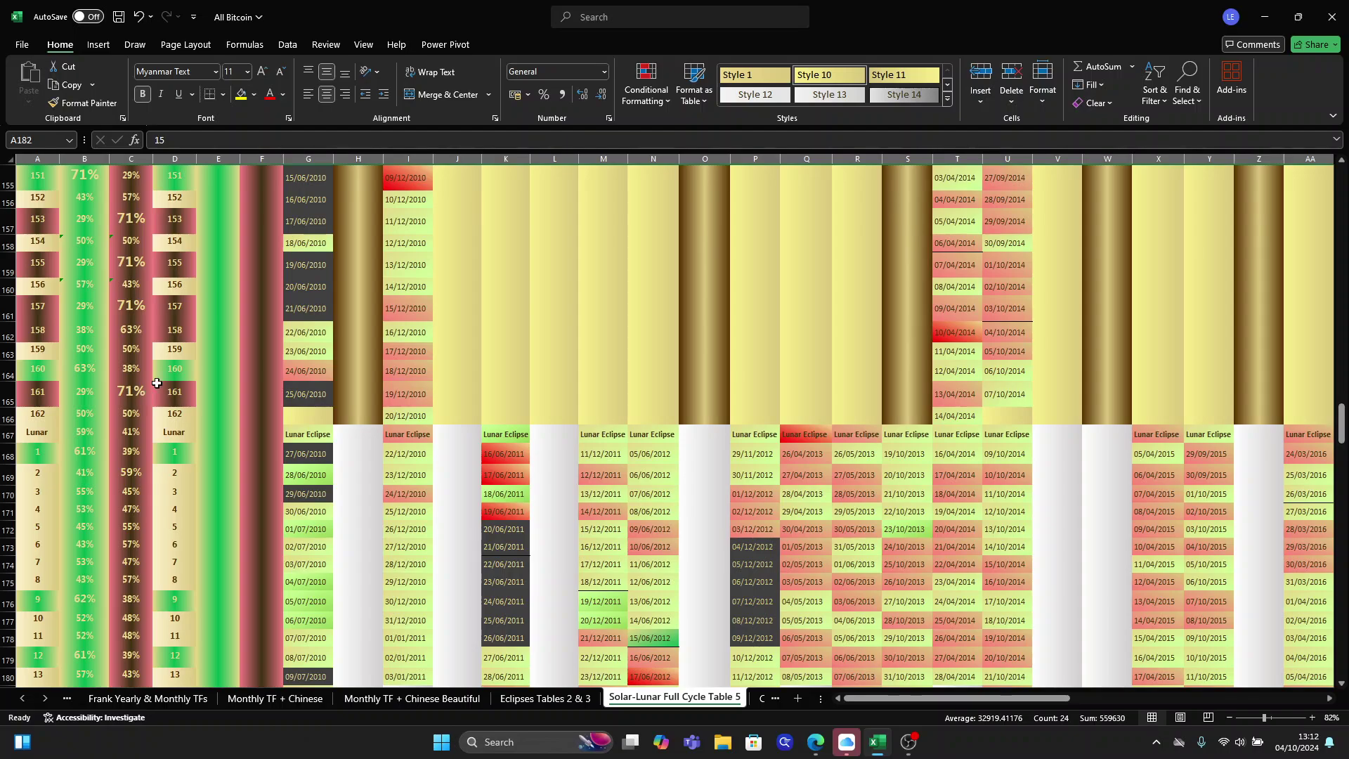
Step: Scroll down through The Days After the Solar Eclipses table and back to the top
scroll(270, 251, up, 20)
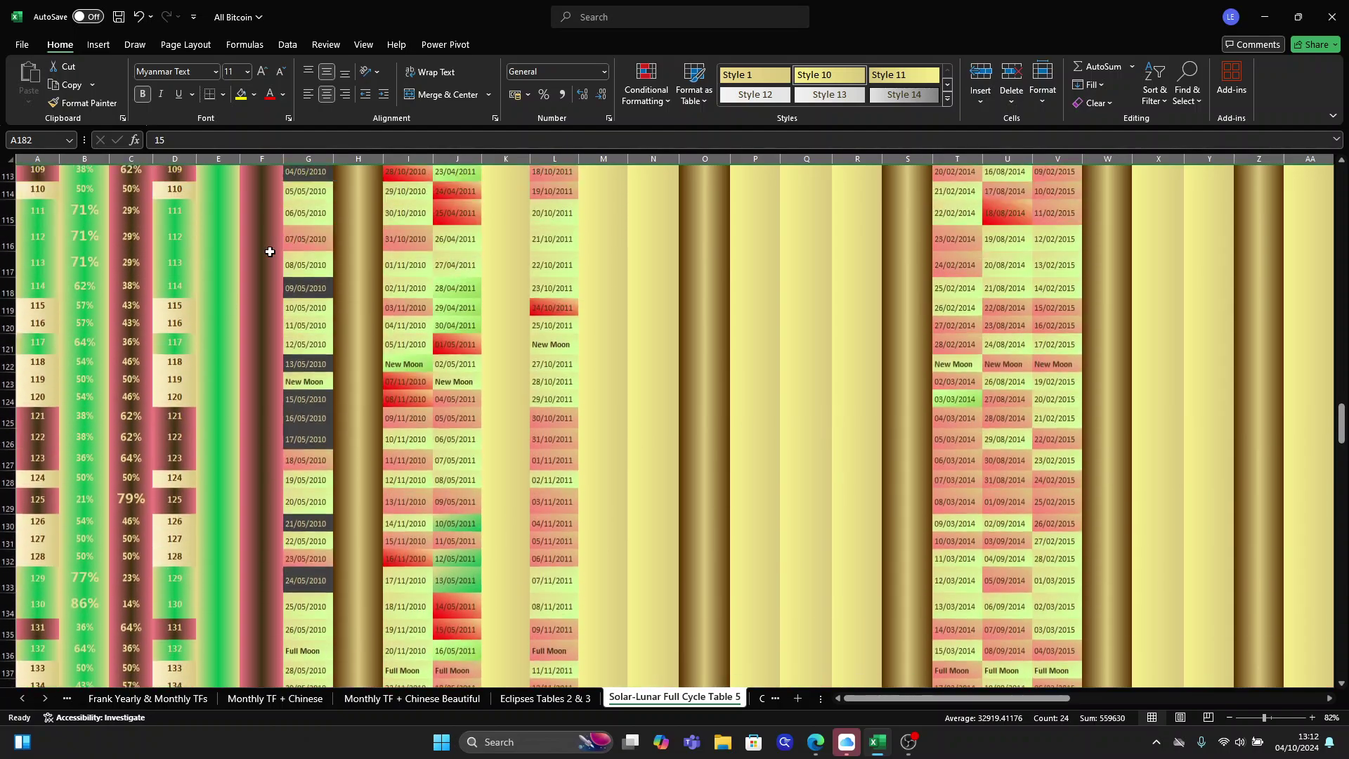
scroll(270, 252, up, 17)
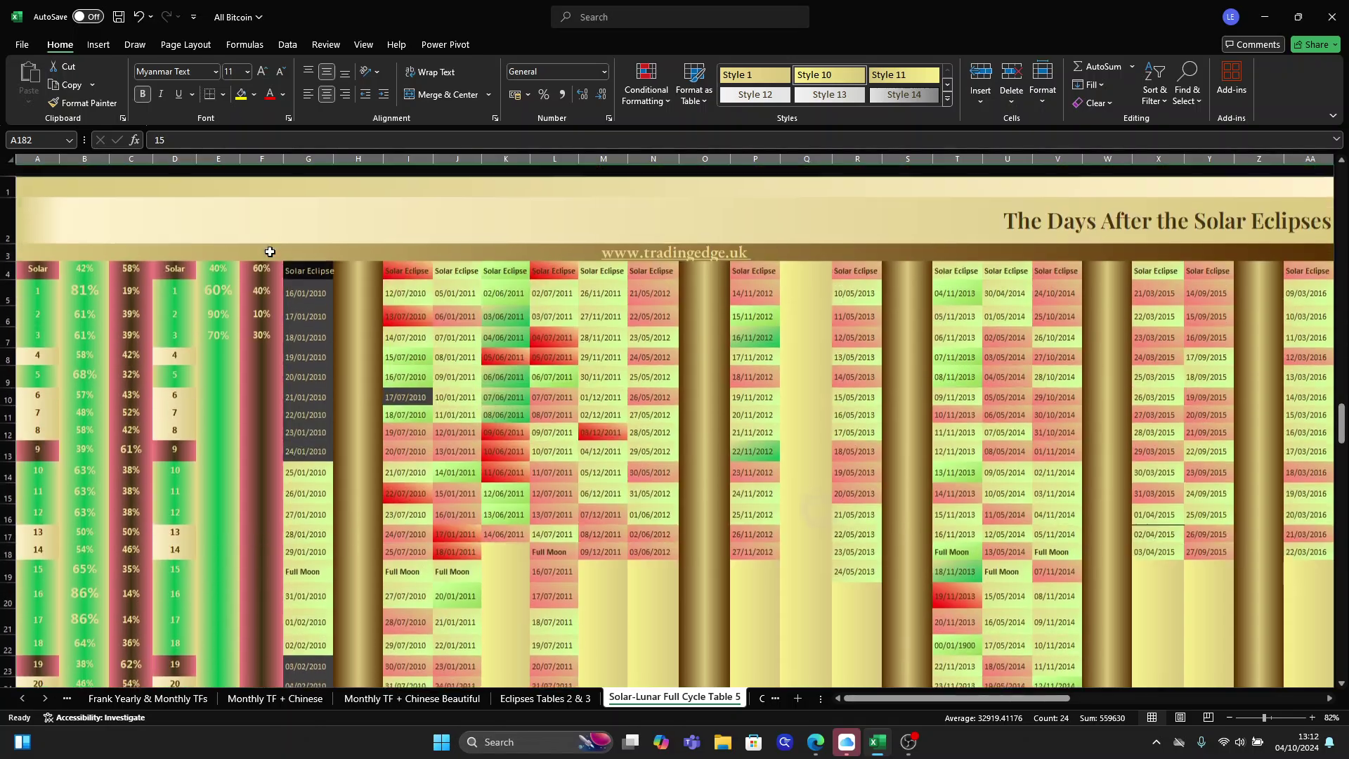
scroll(270, 252, down, 14)
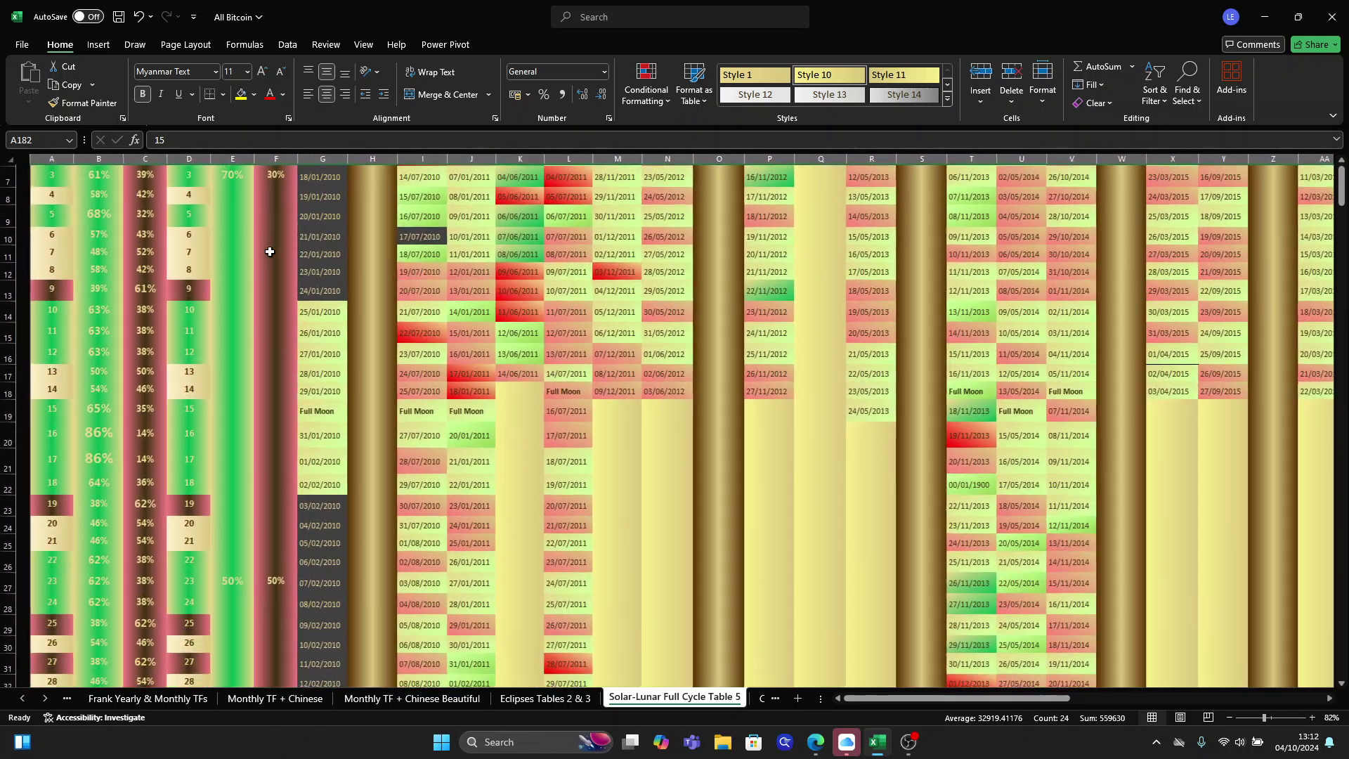
scroll(271, 251, down, 20)
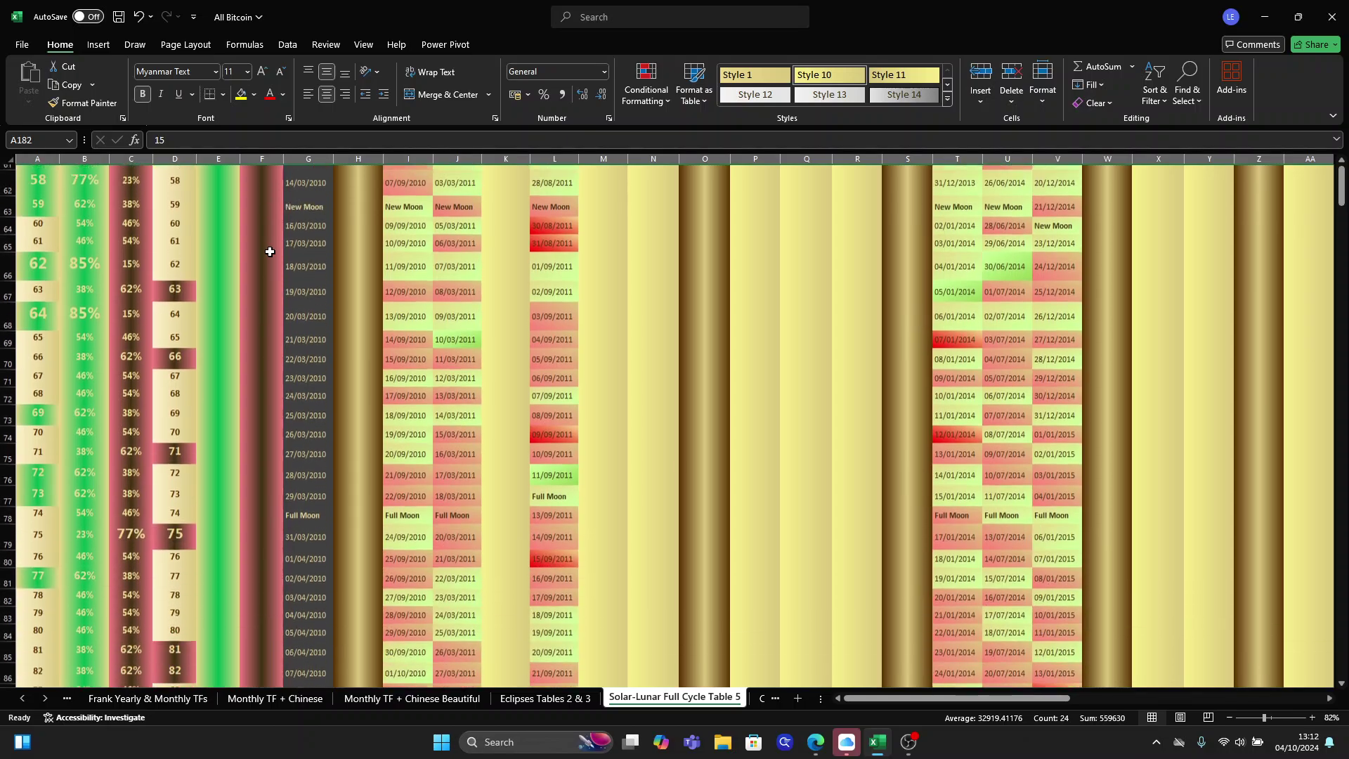
scroll(269, 252, down, 14)
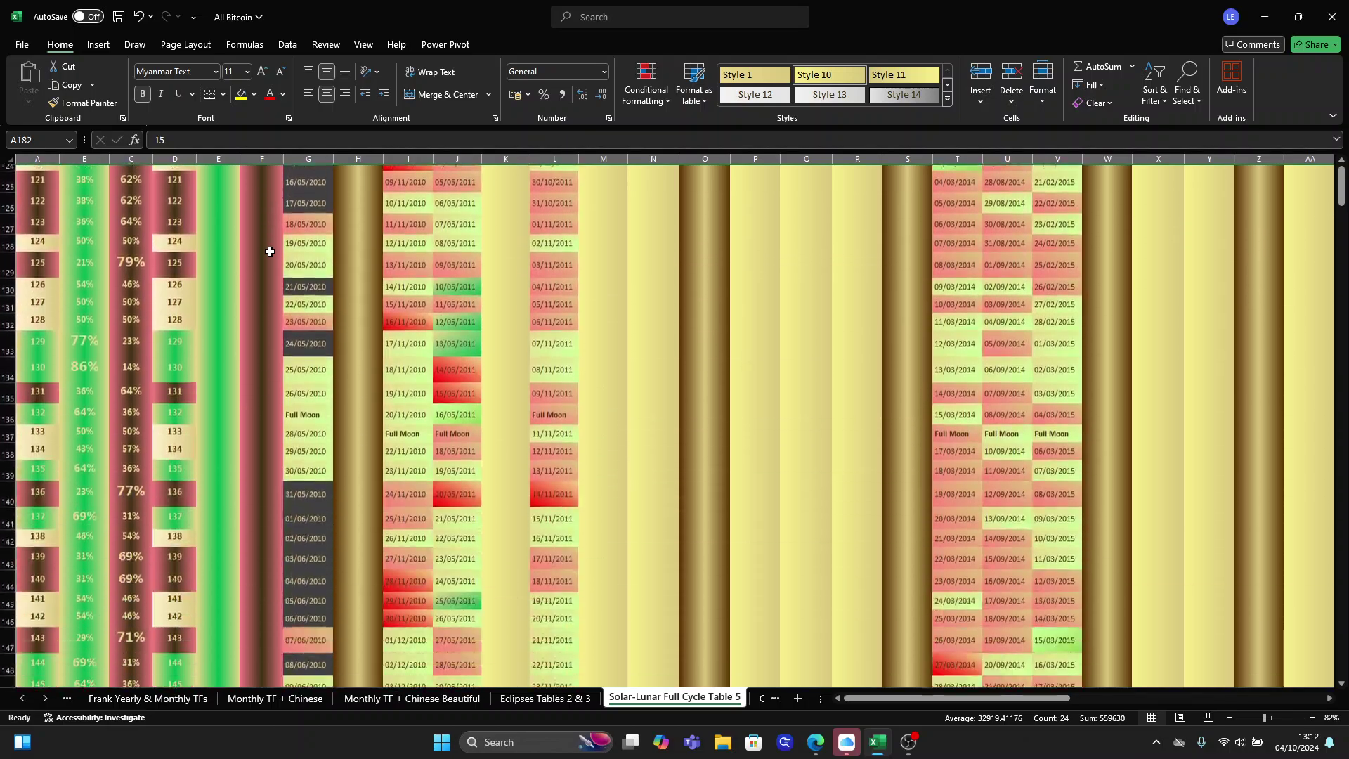
scroll(269, 252, down, 1)
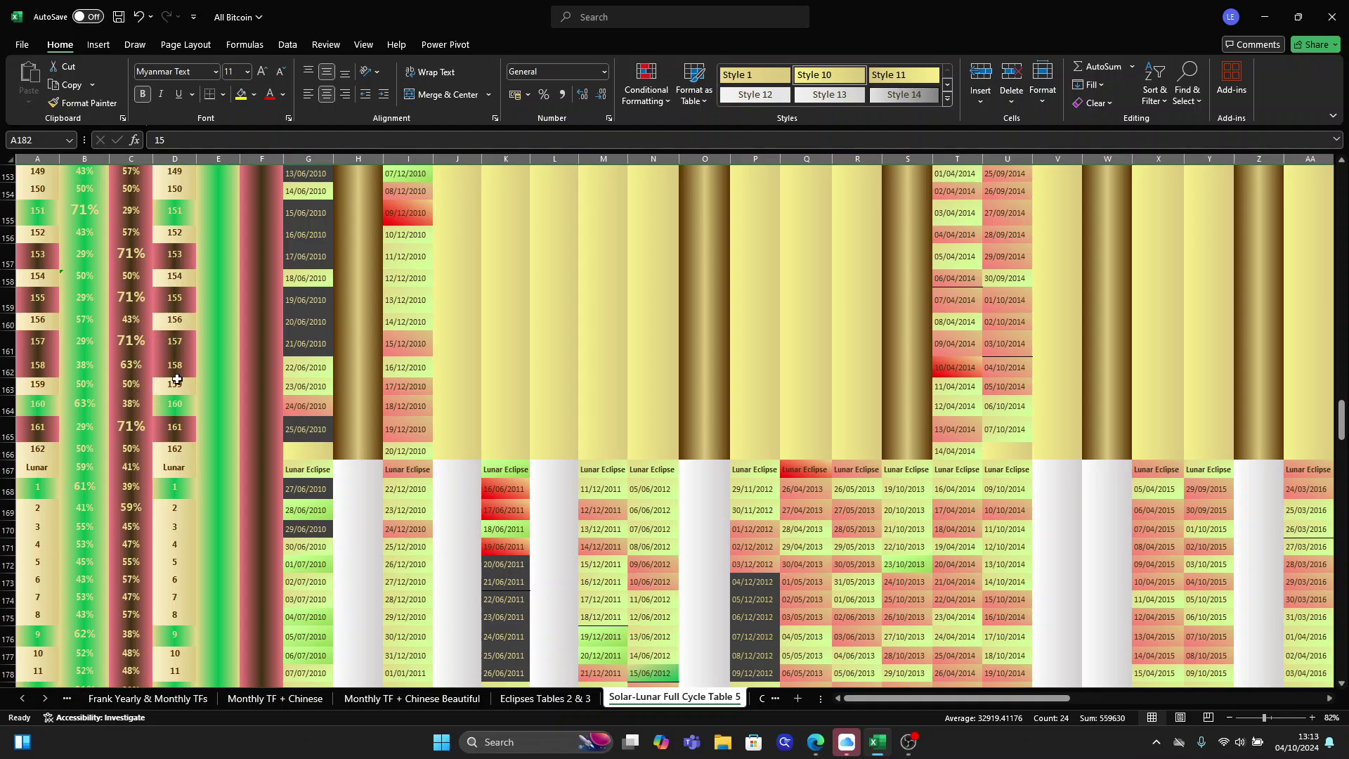
scroll(177, 379, up, 20)
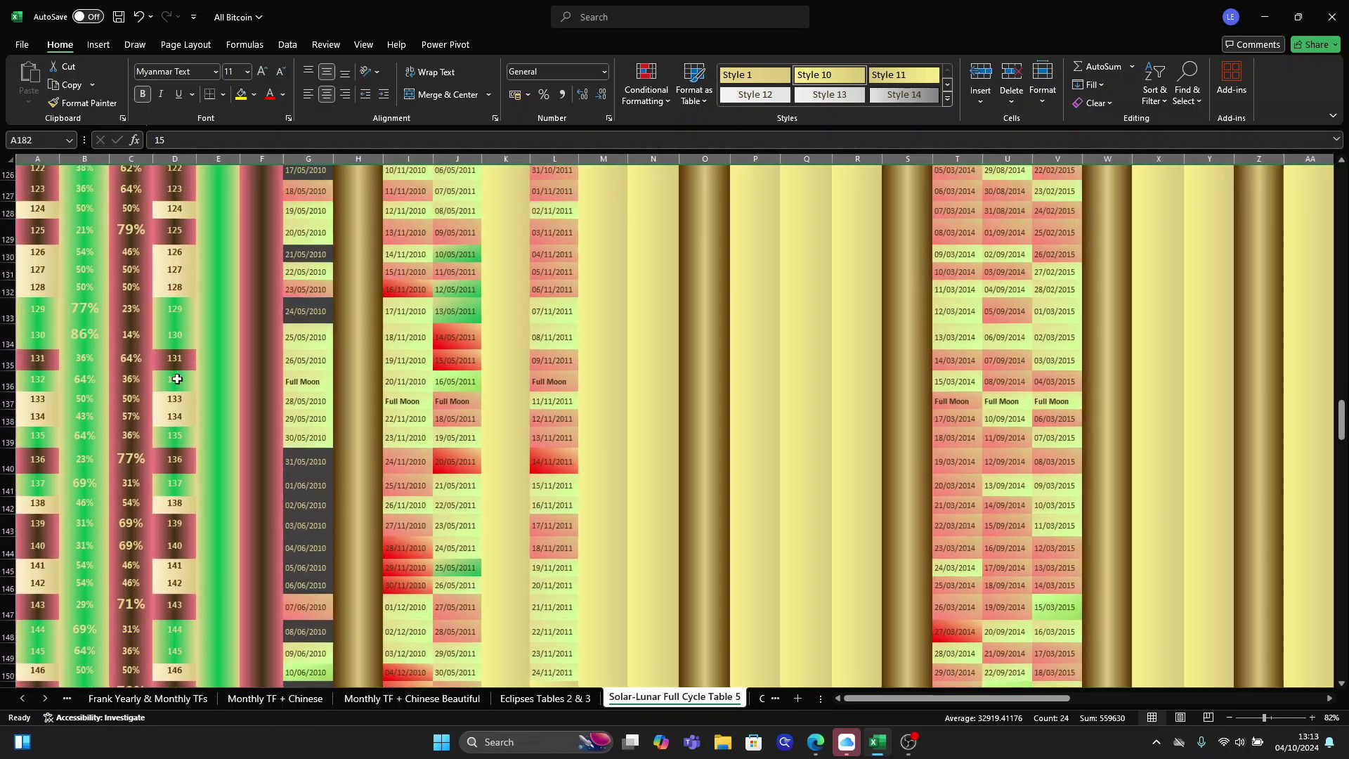
scroll(178, 378, up, 20)
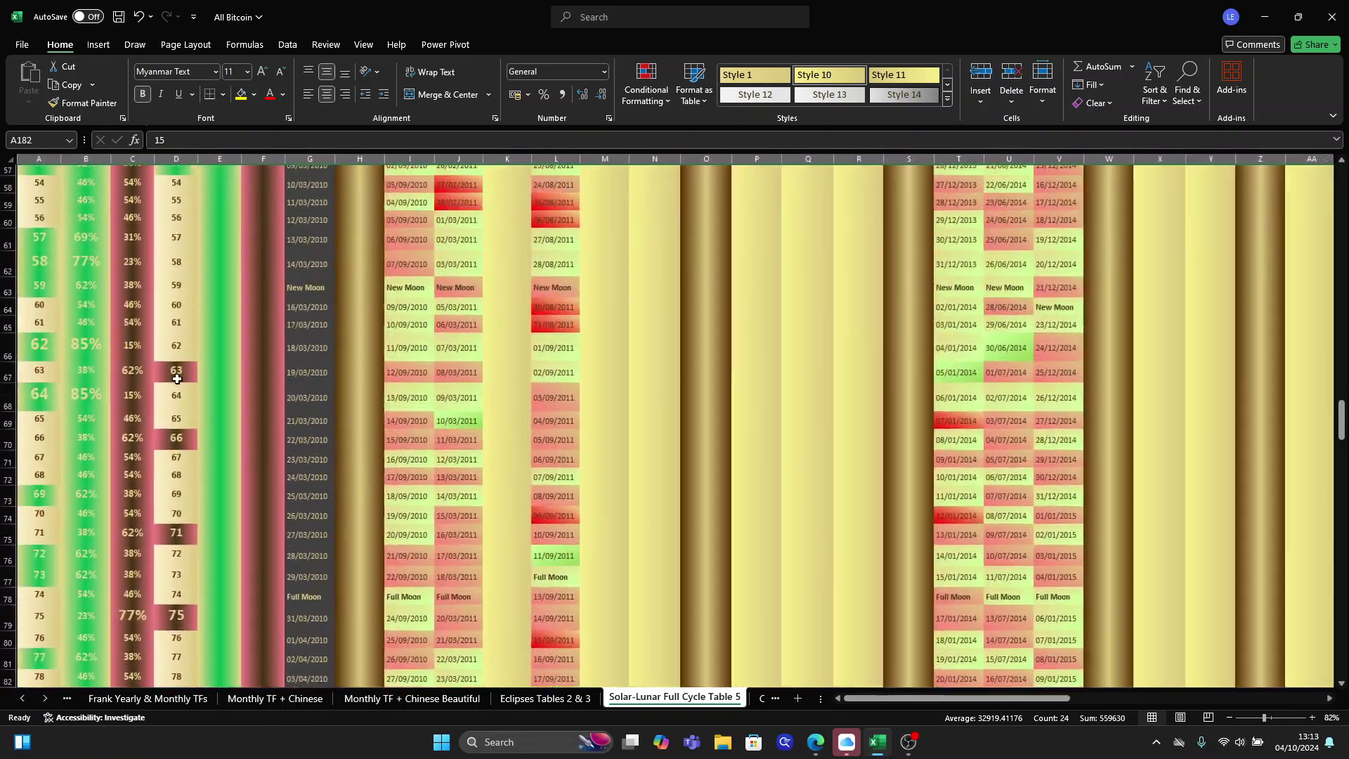
scroll(178, 379, up, 8)
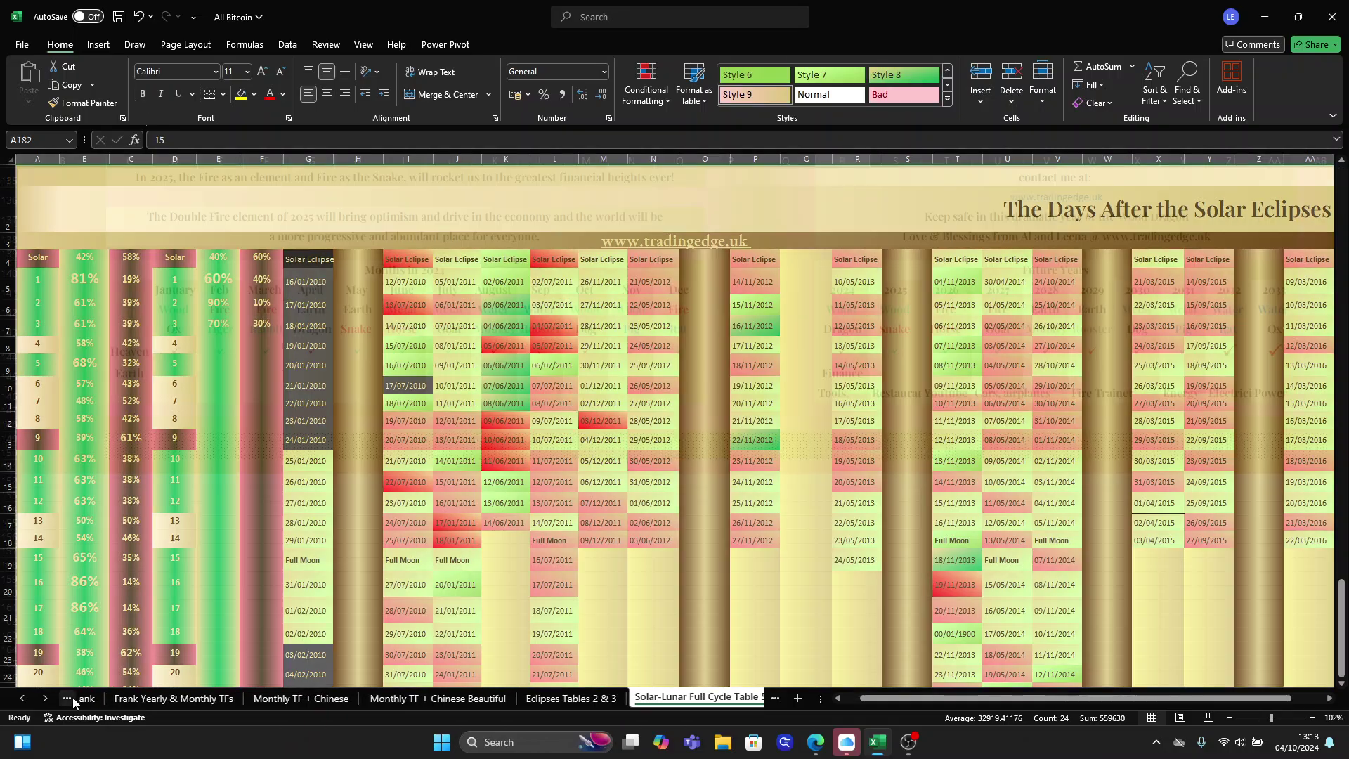
Step: Return to Solar Eclipse Cycle Table 4 and select the October daily figures in B4:E21
click(67, 699)
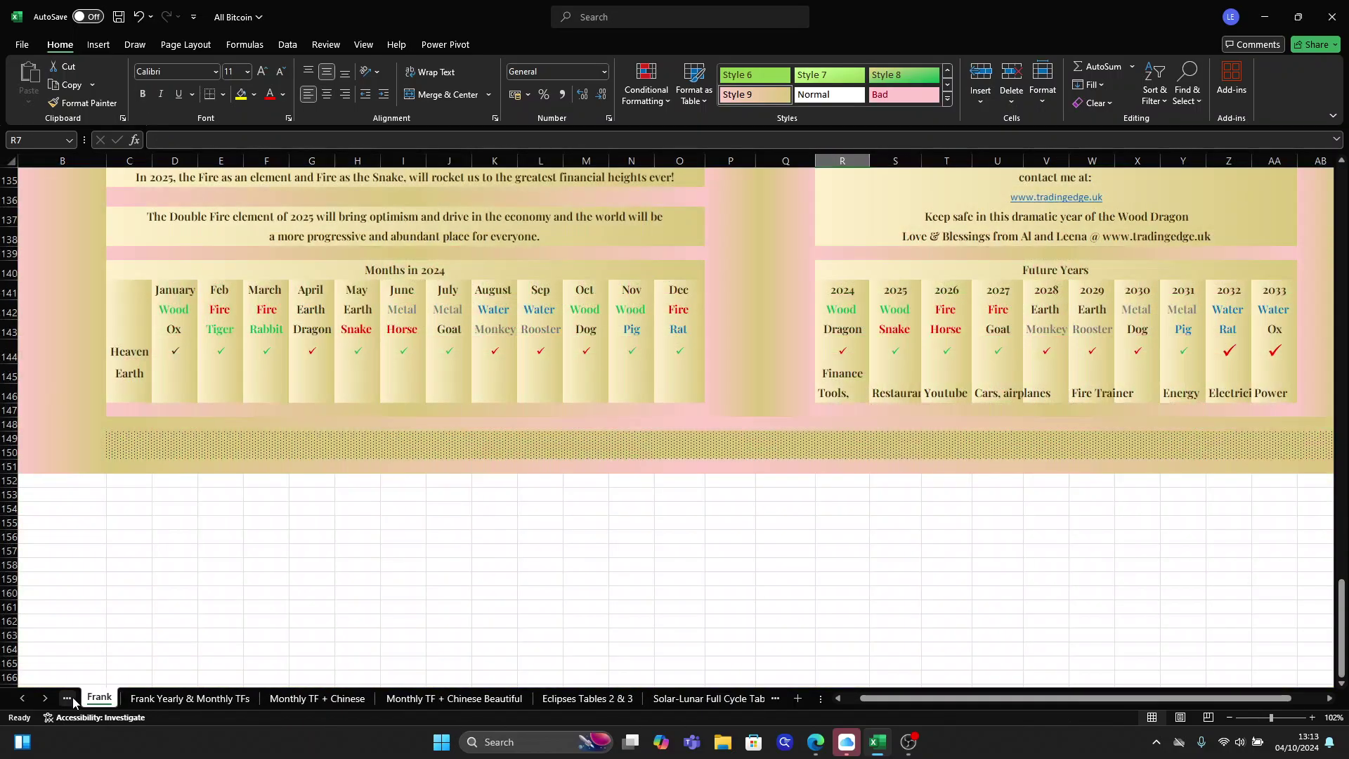
click(68, 698)
click(68, 700)
click(68, 700)
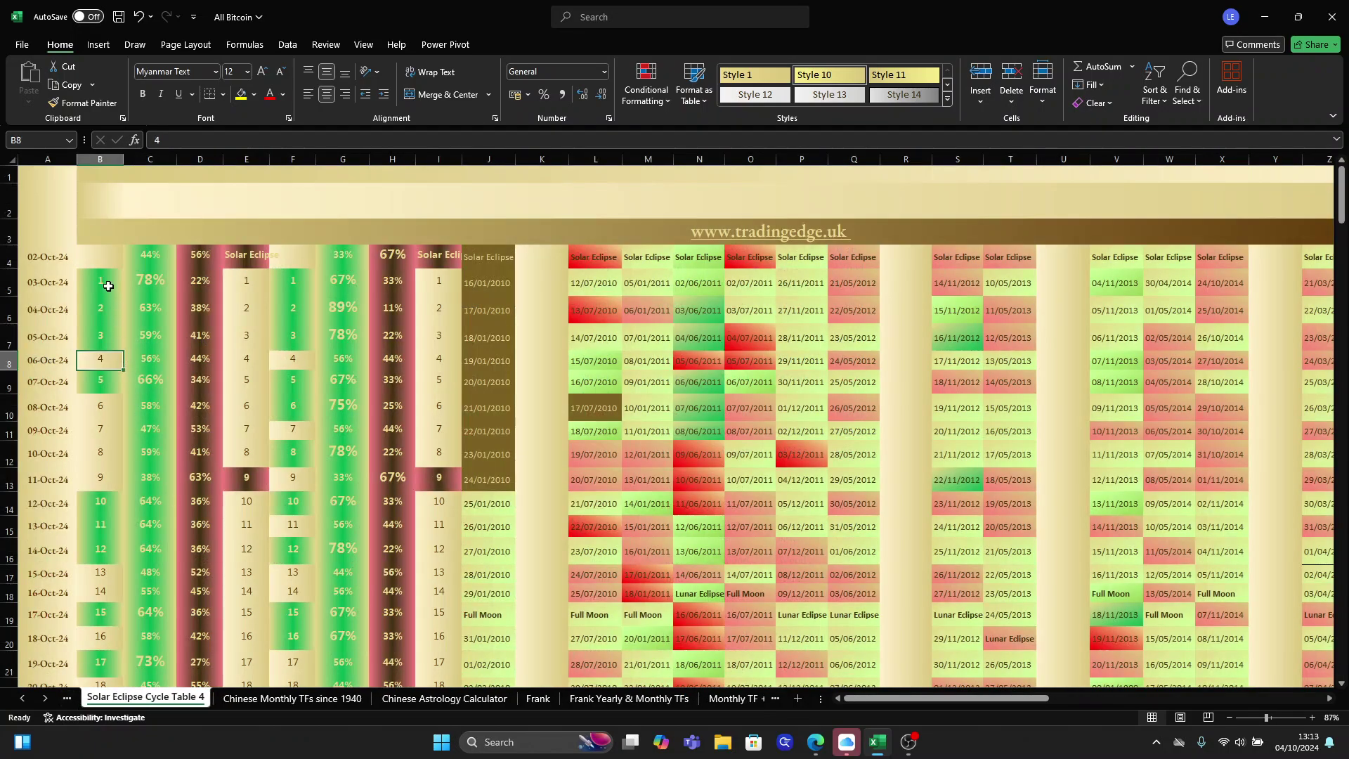
click(102, 252)
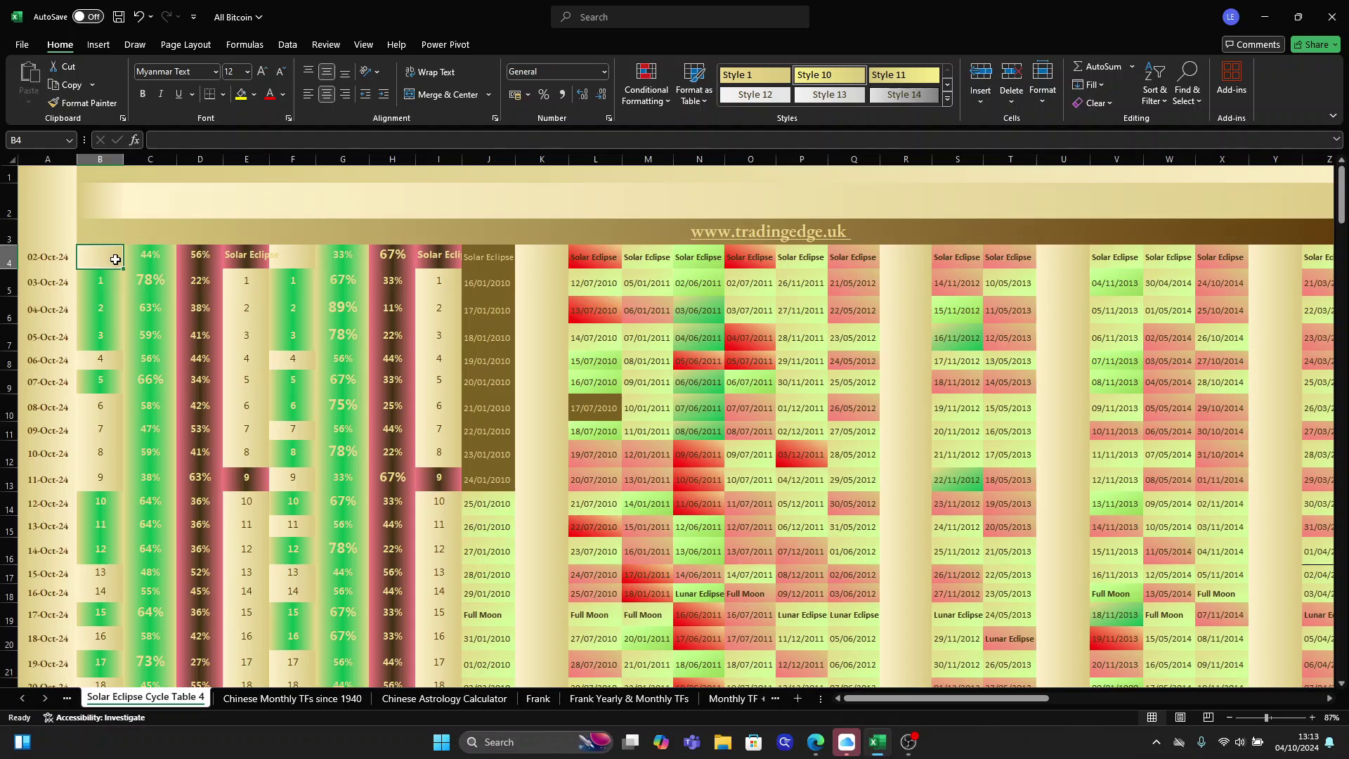
drag(114, 259, 266, 454)
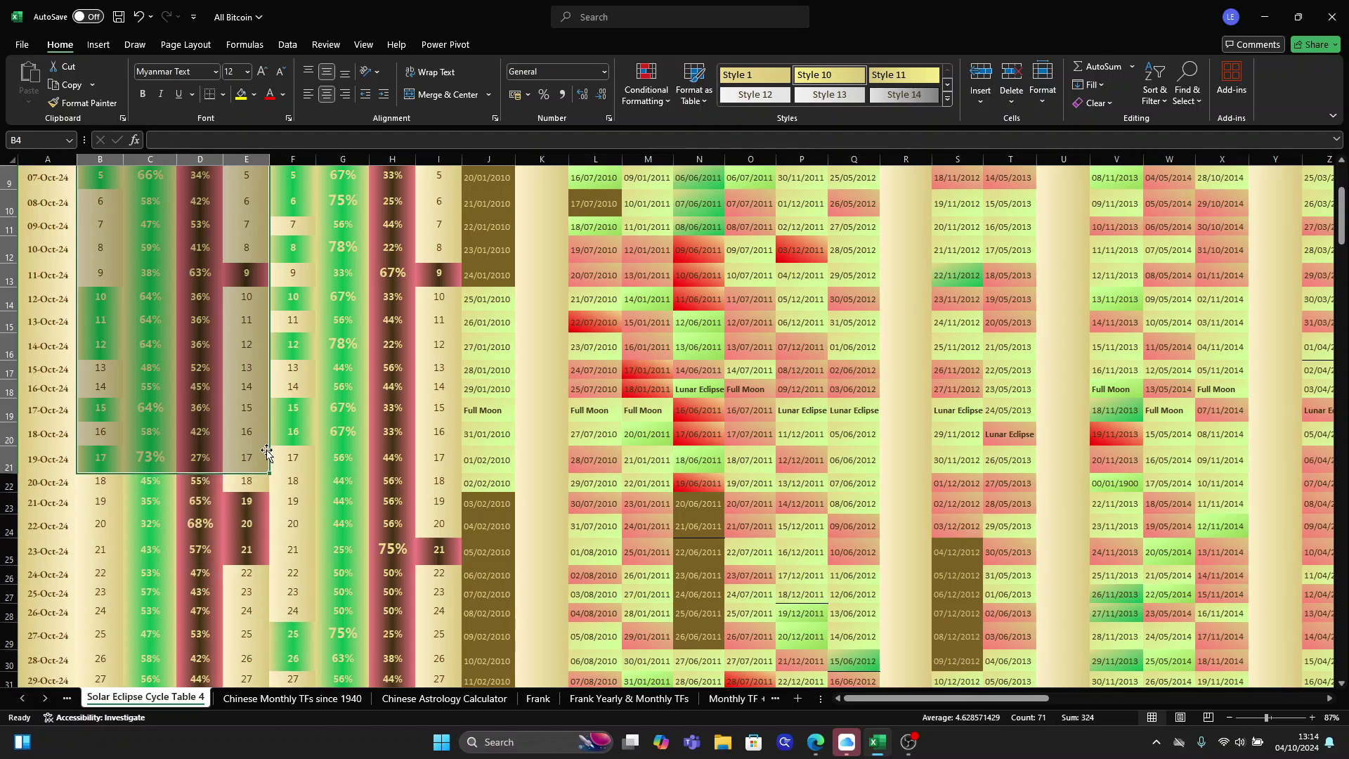
click(342, 390)
scroll(342, 390, up, 3)
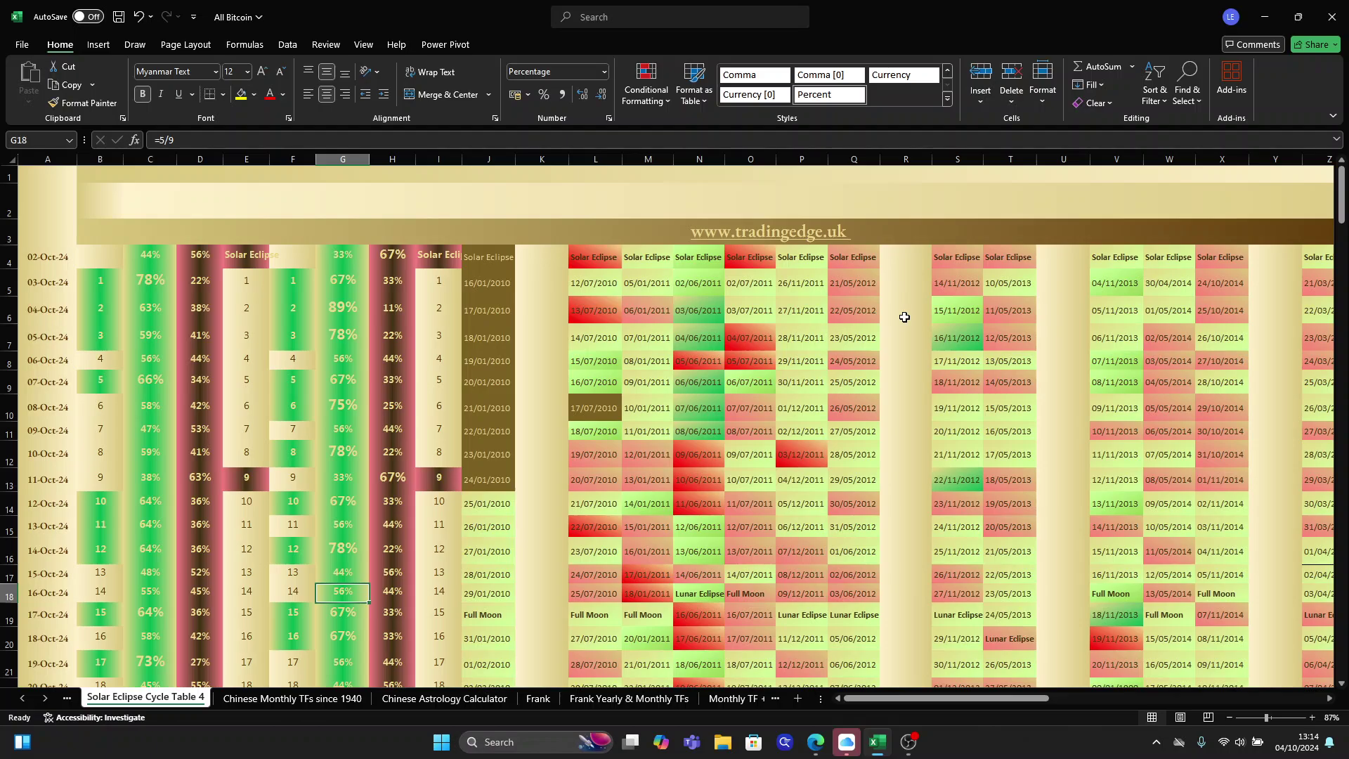
scroll(904, 317, right, 10)
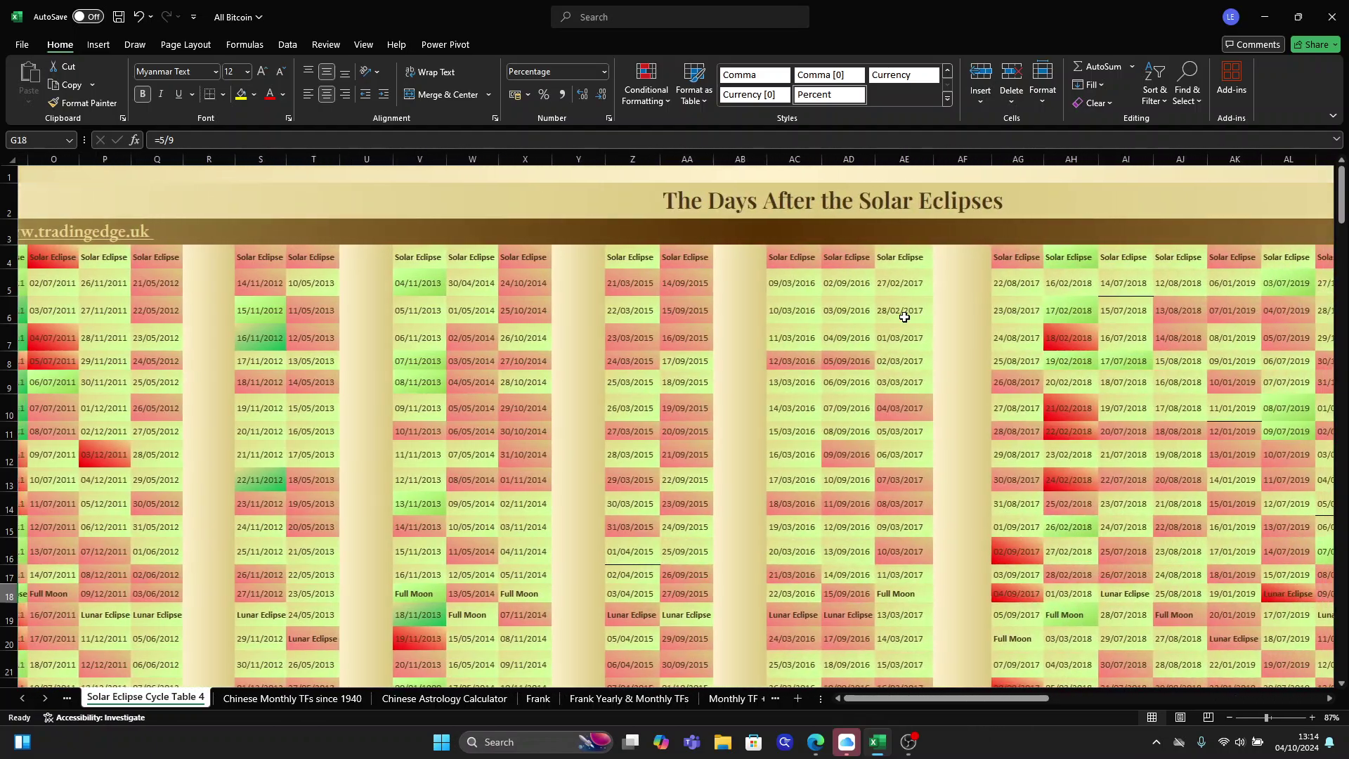
scroll(905, 317, right, 8)
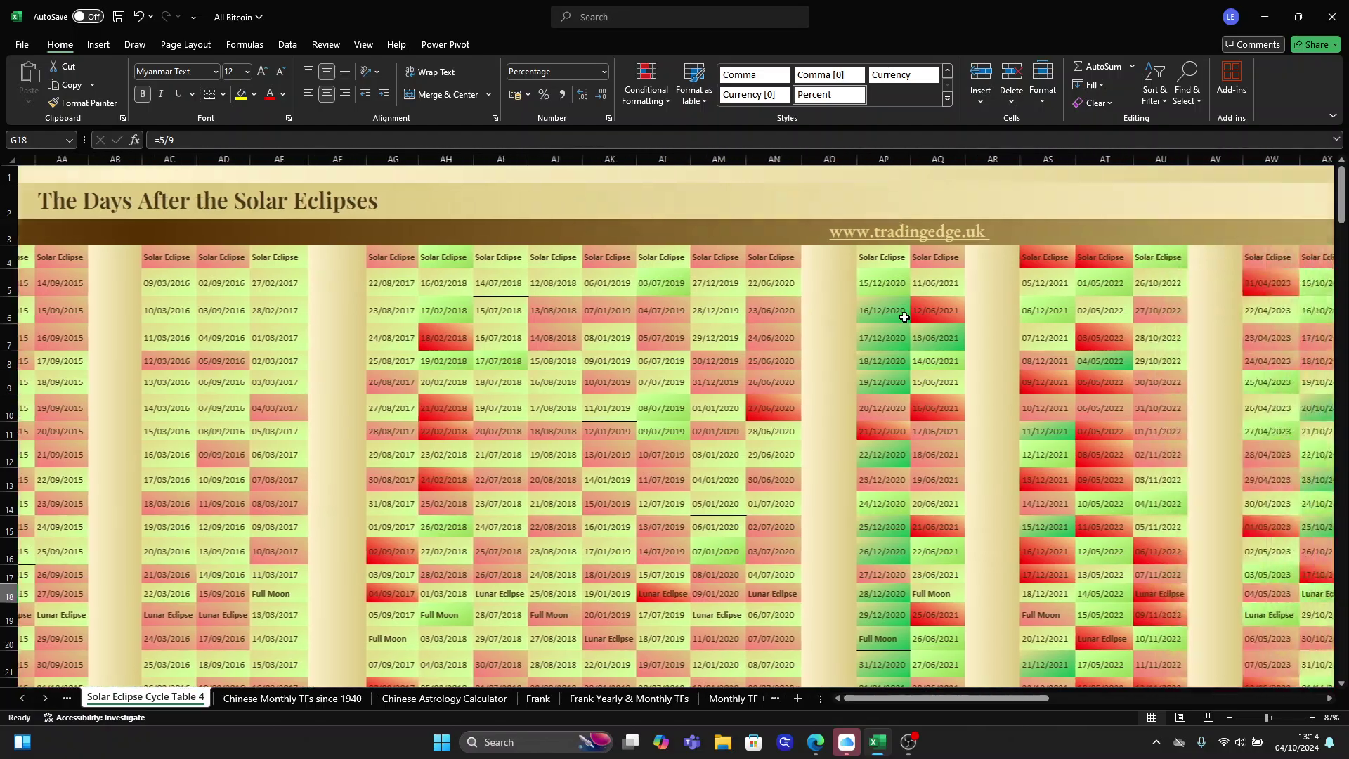
scroll(905, 317, left, 18)
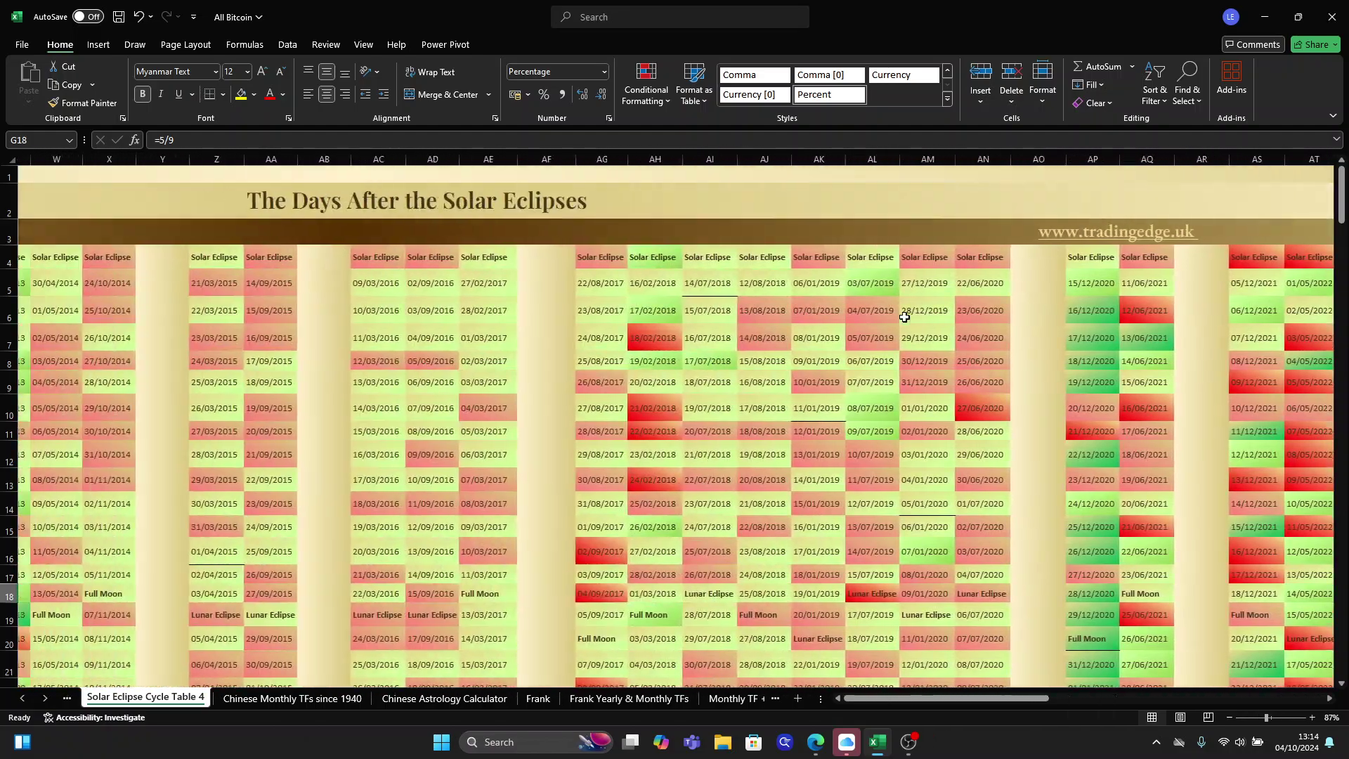
scroll(904, 317, right, 3)
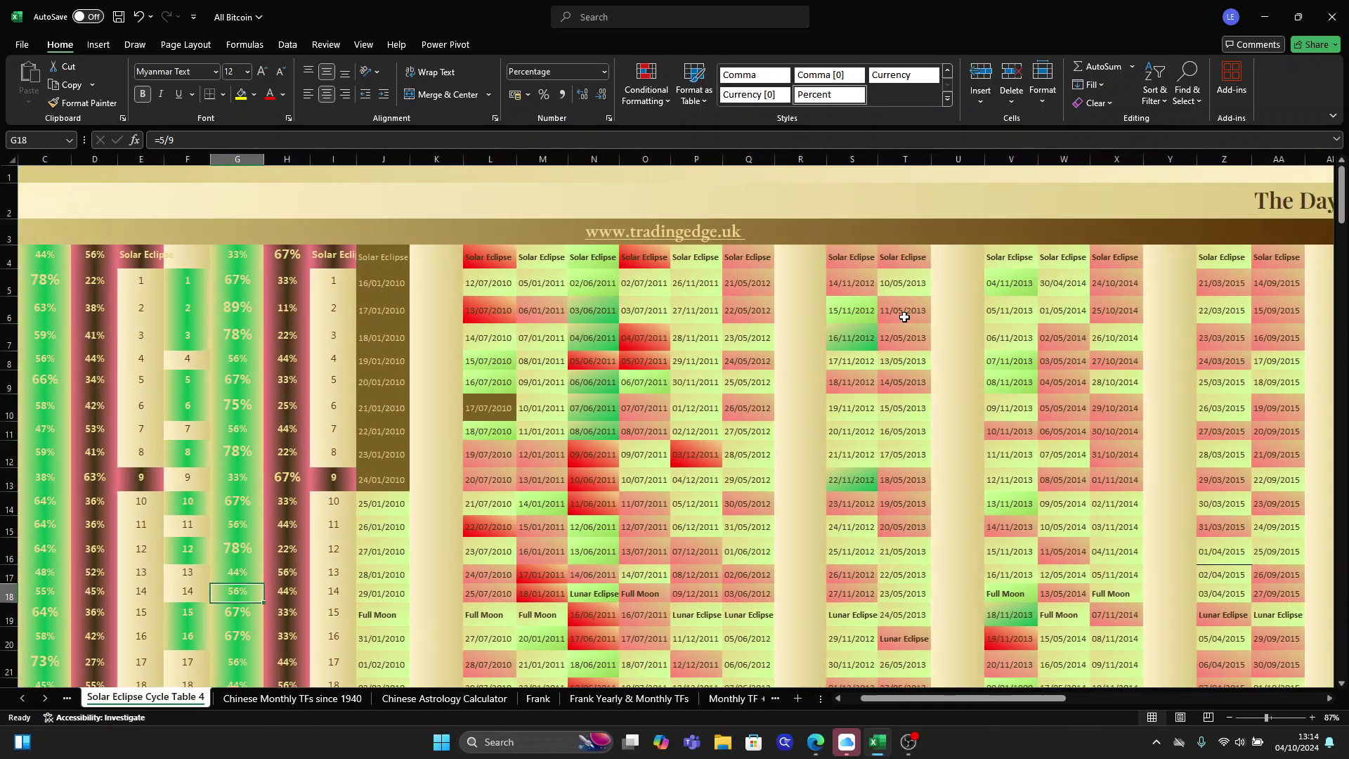
scroll(905, 317, right, 6)
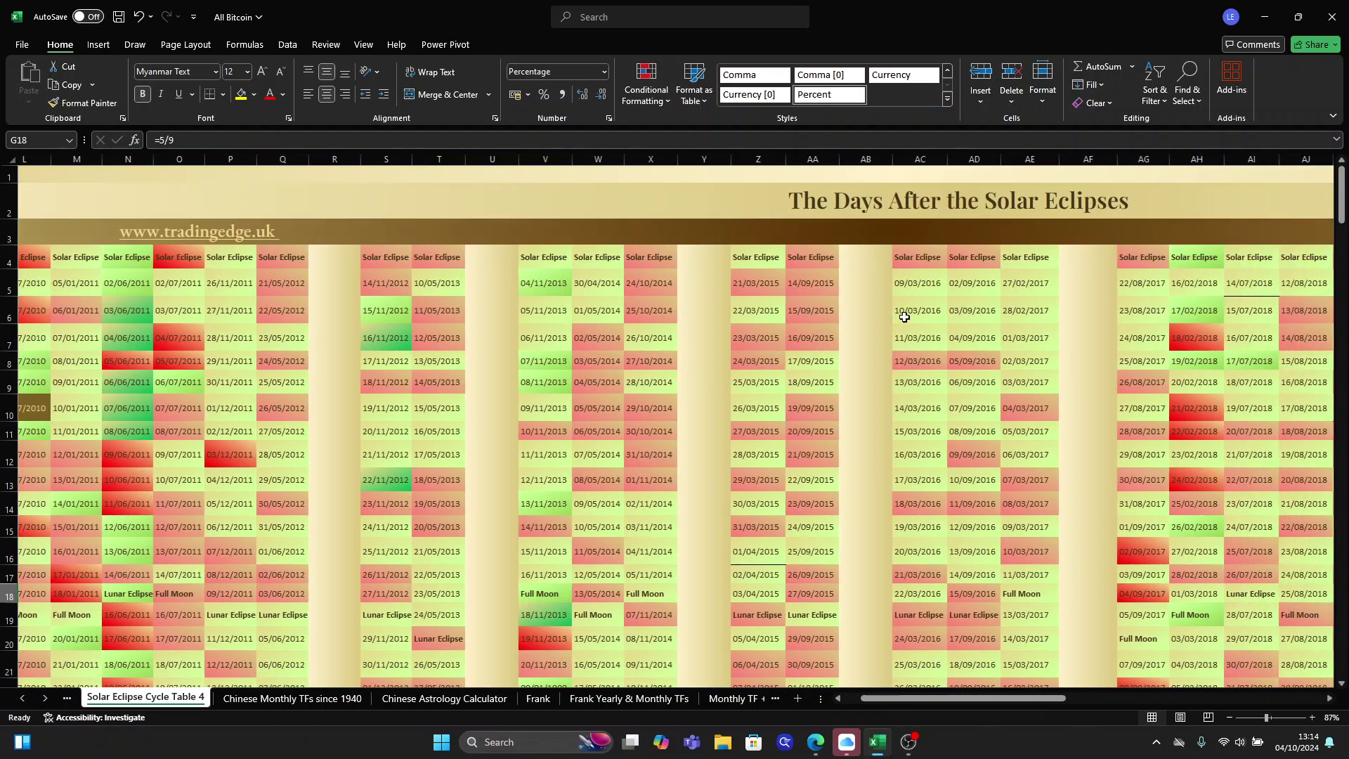
scroll(905, 317, left, 8)
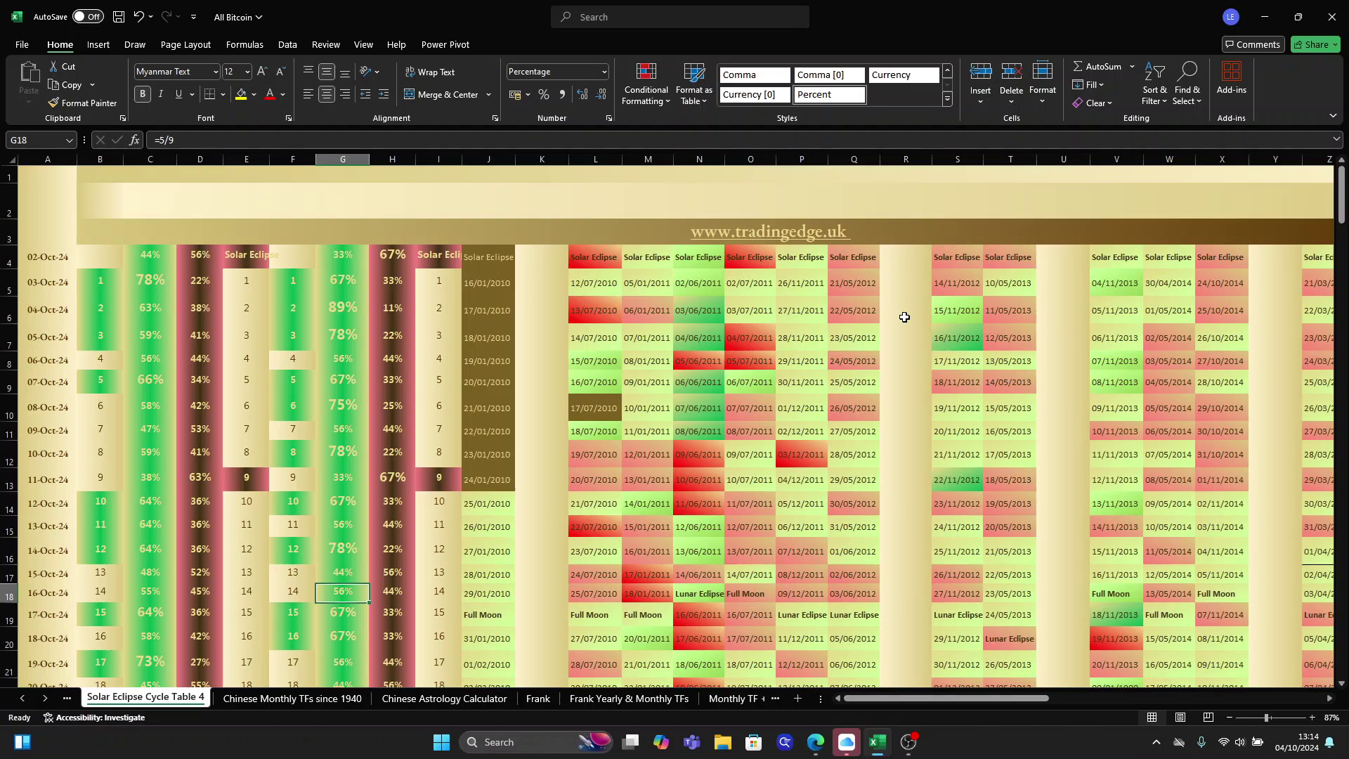
click(345, 252)
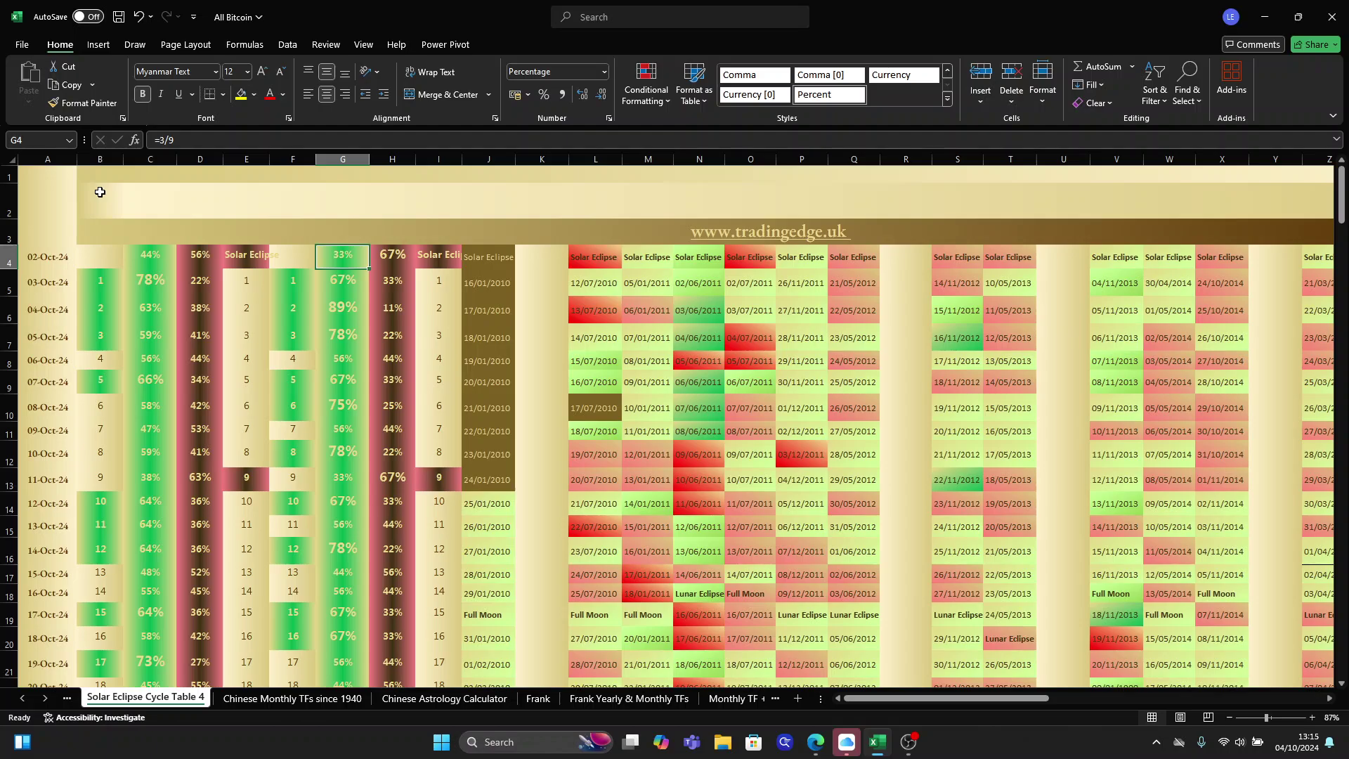
click(101, 251)
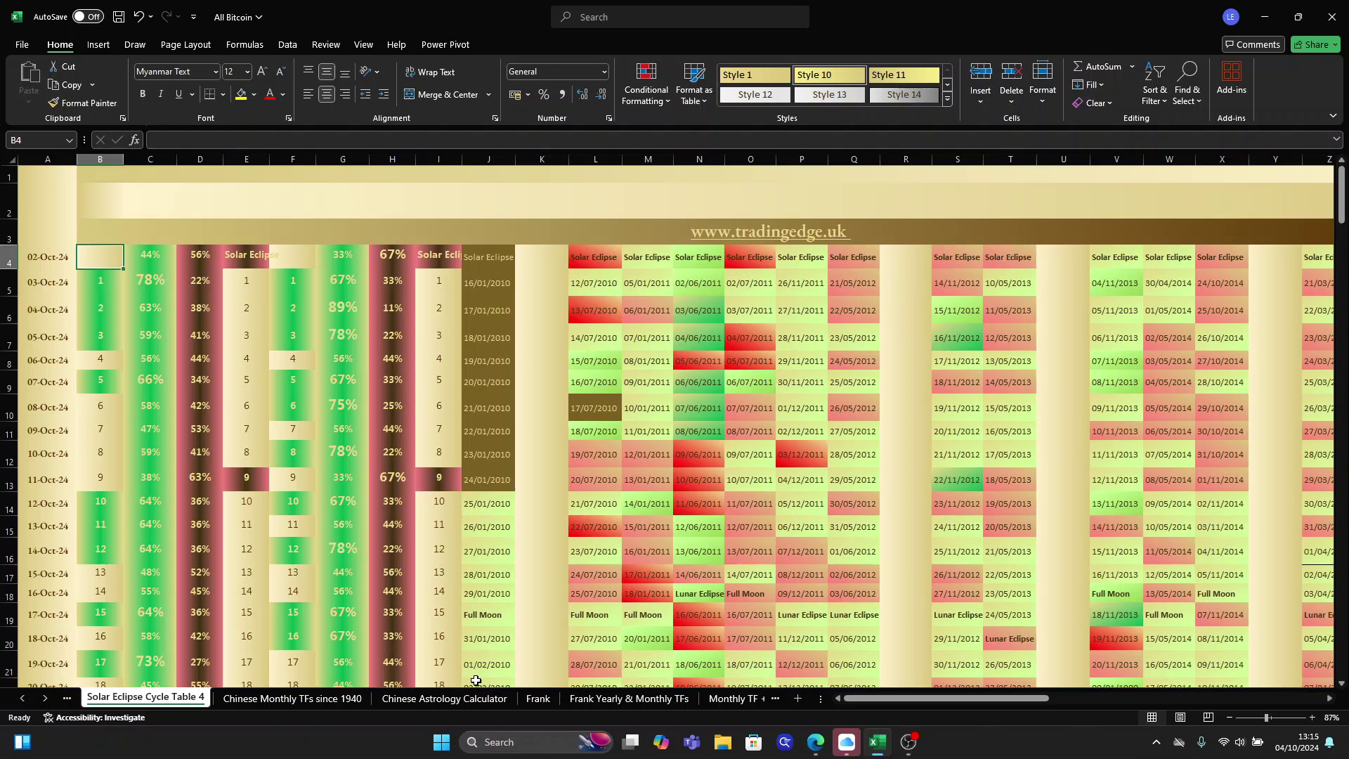
Step: Step forward through the monthly sheets to the 'October 2024 for customers' Bitcoin Daily TFs Forecast
click(776, 699)
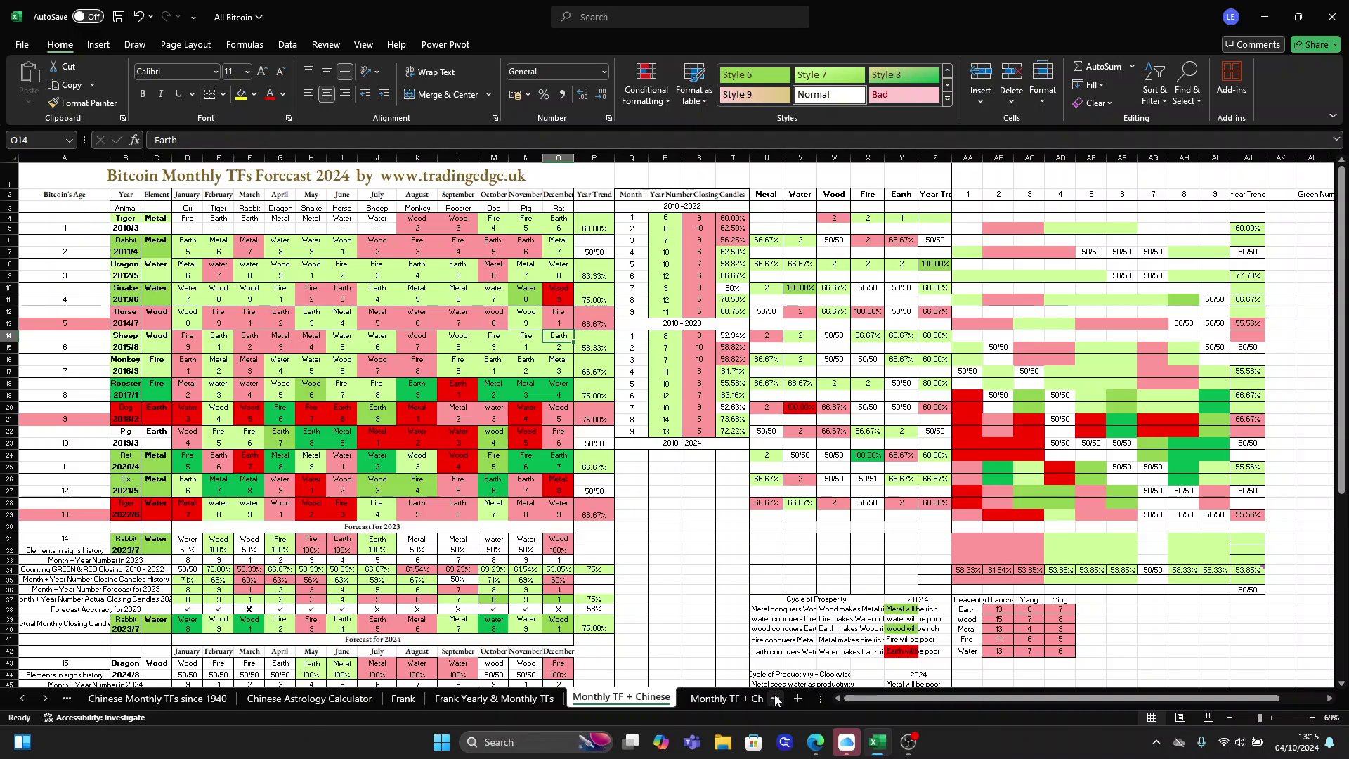
click(776, 699)
click(777, 699)
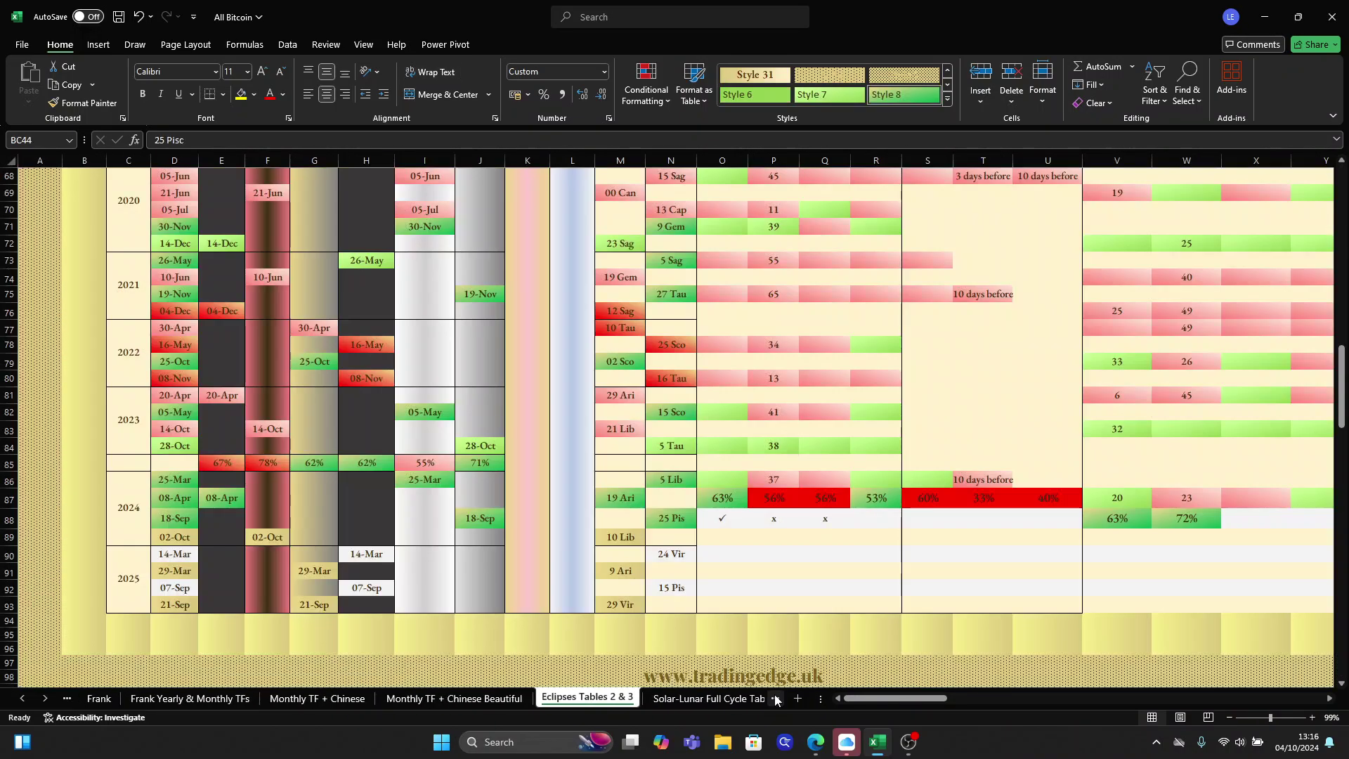
click(775, 699)
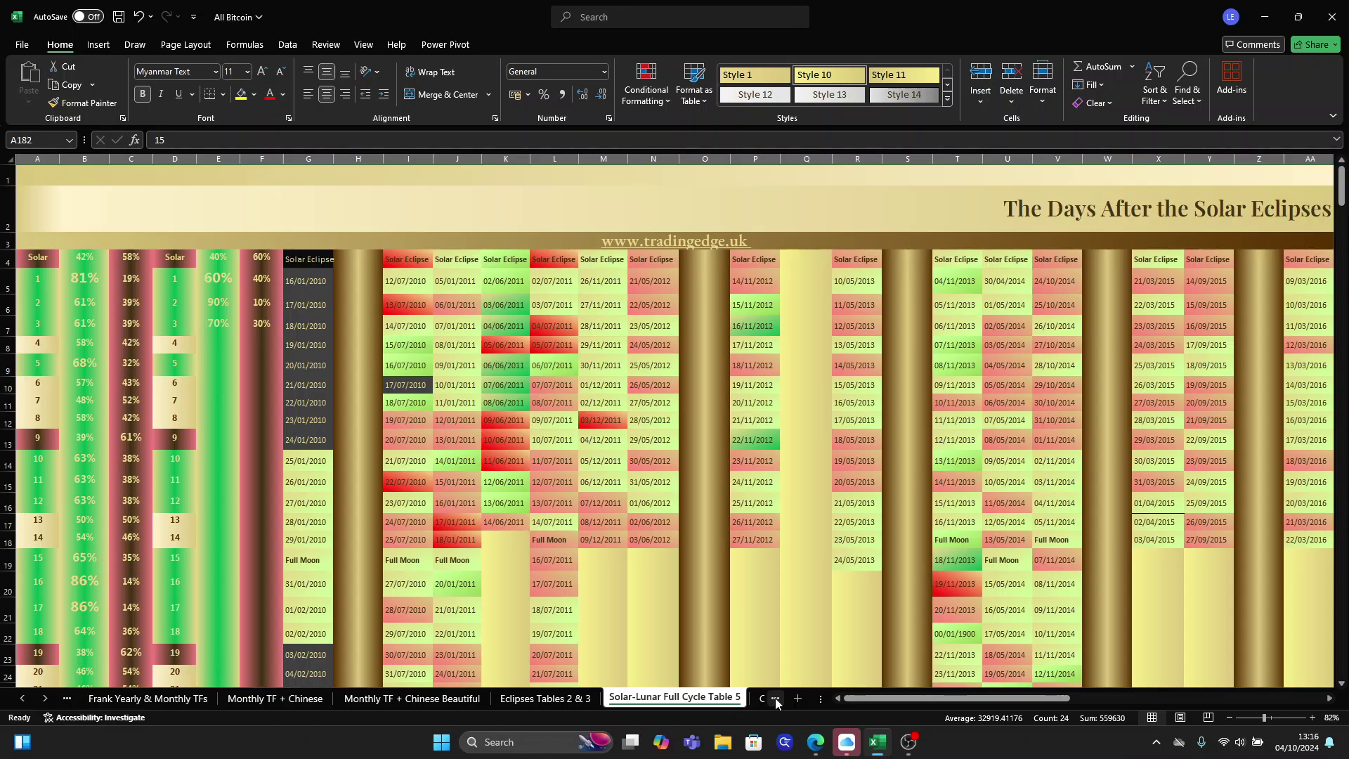
click(776, 699)
click(776, 699)
click(775, 699)
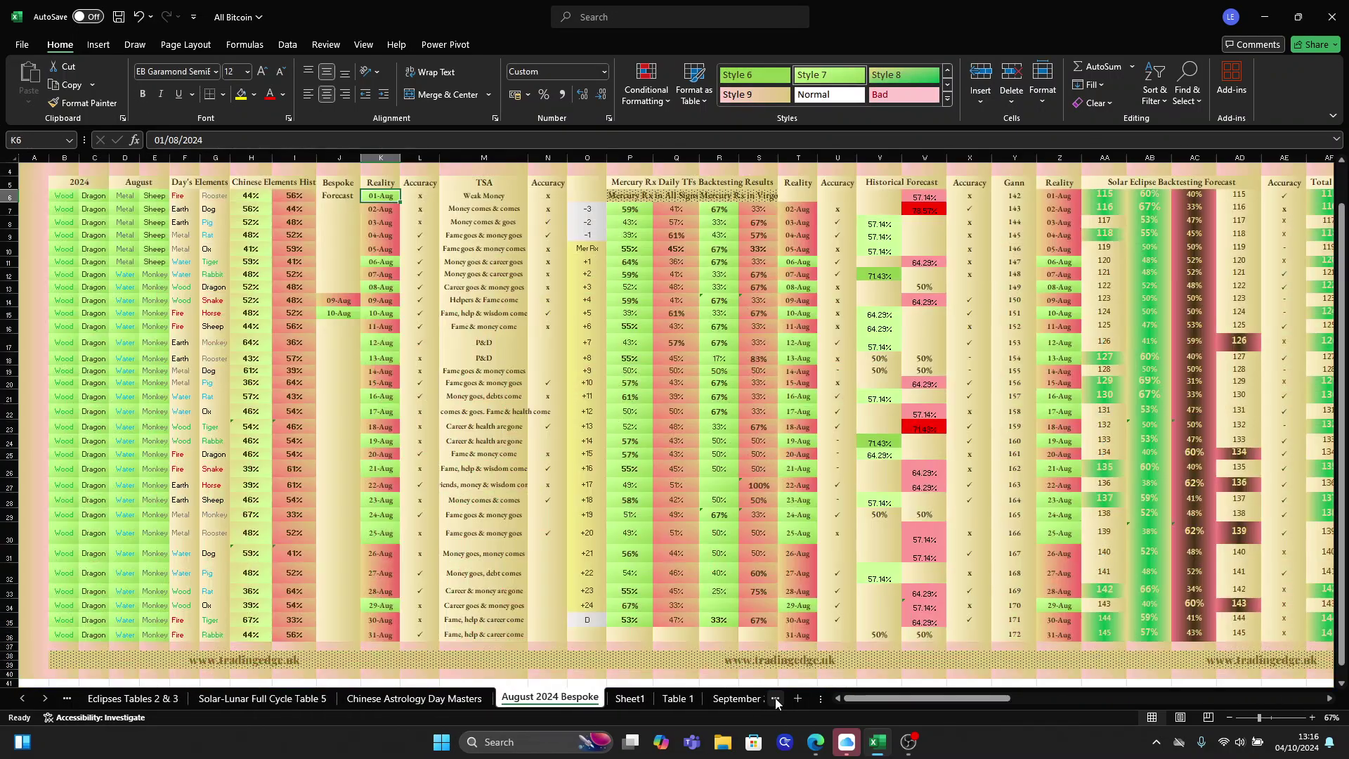
click(777, 699)
click(776, 700)
click(777, 698)
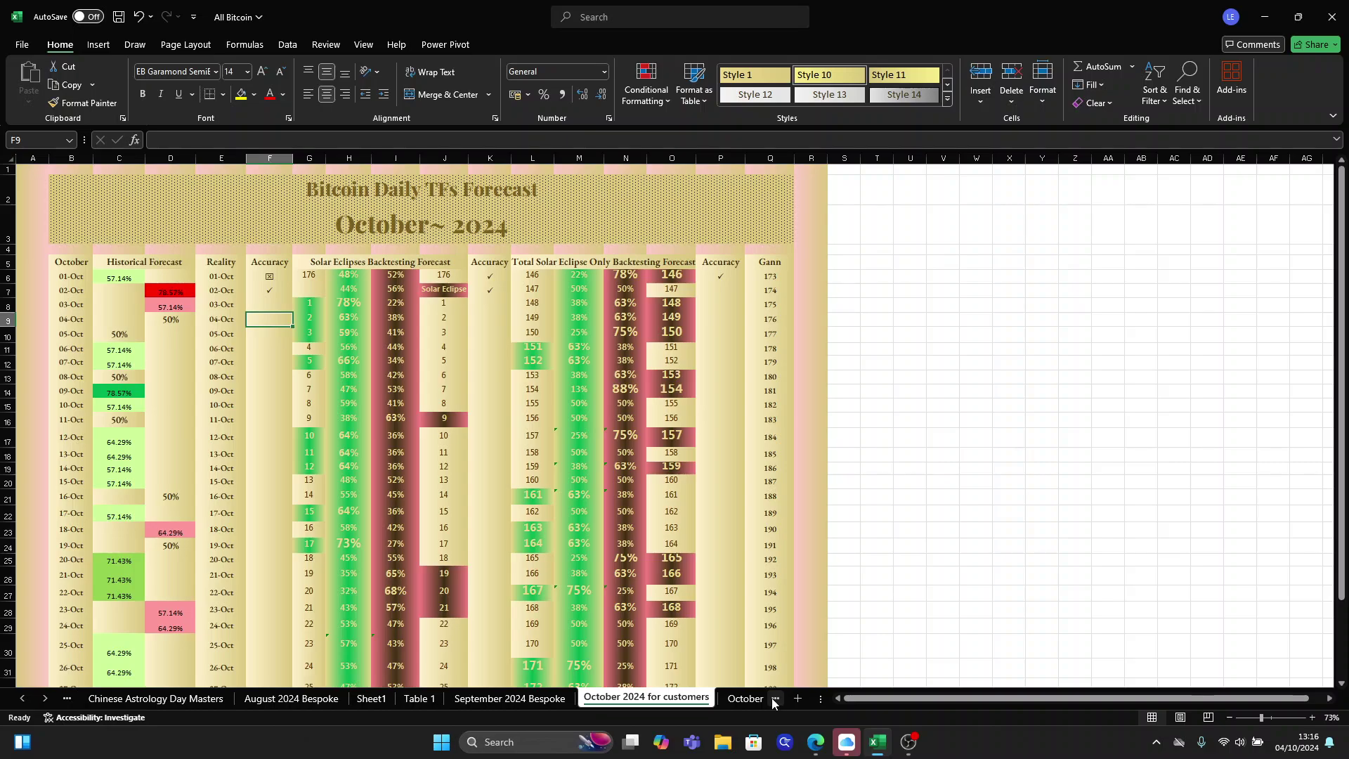
click(776, 699)
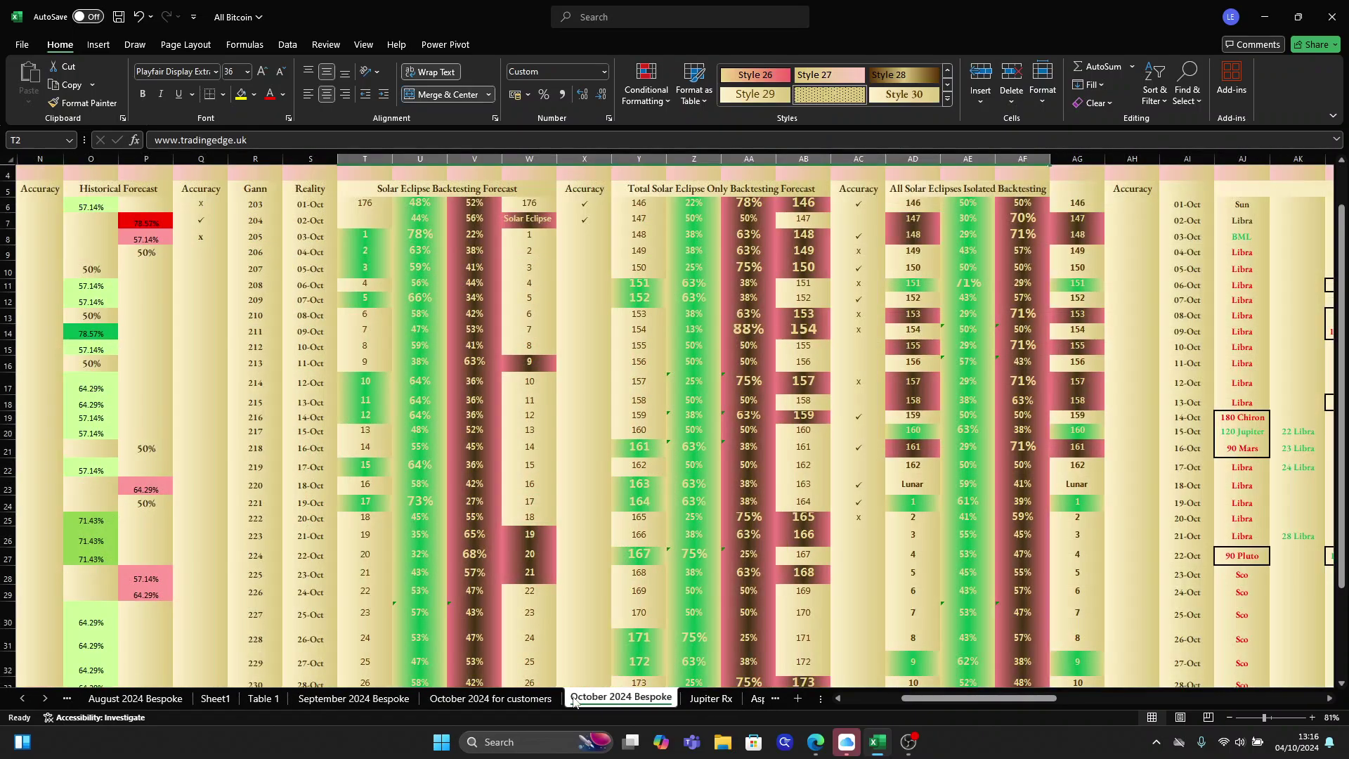
click(550, 697)
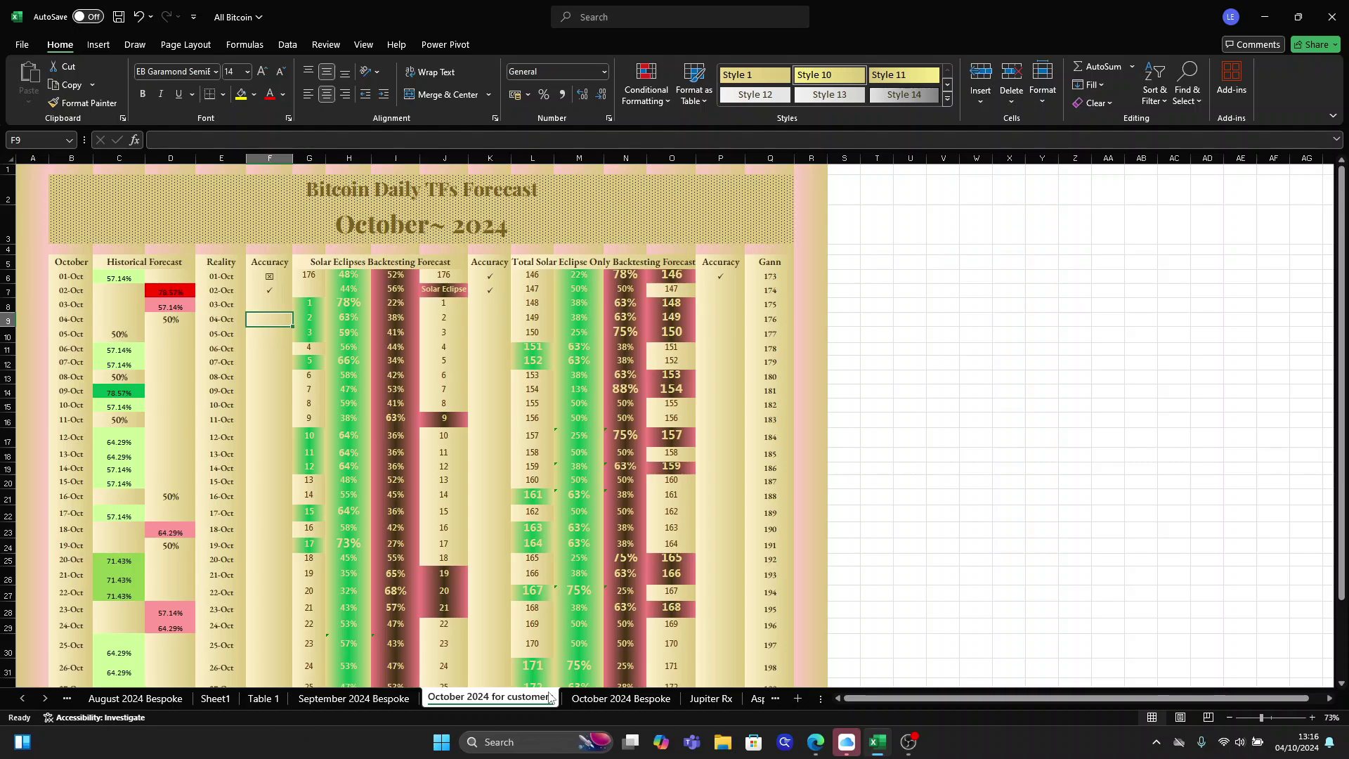
scroll(551, 697, down, 5)
scroll(550, 697, up, 5)
scroll(550, 697, down, 3)
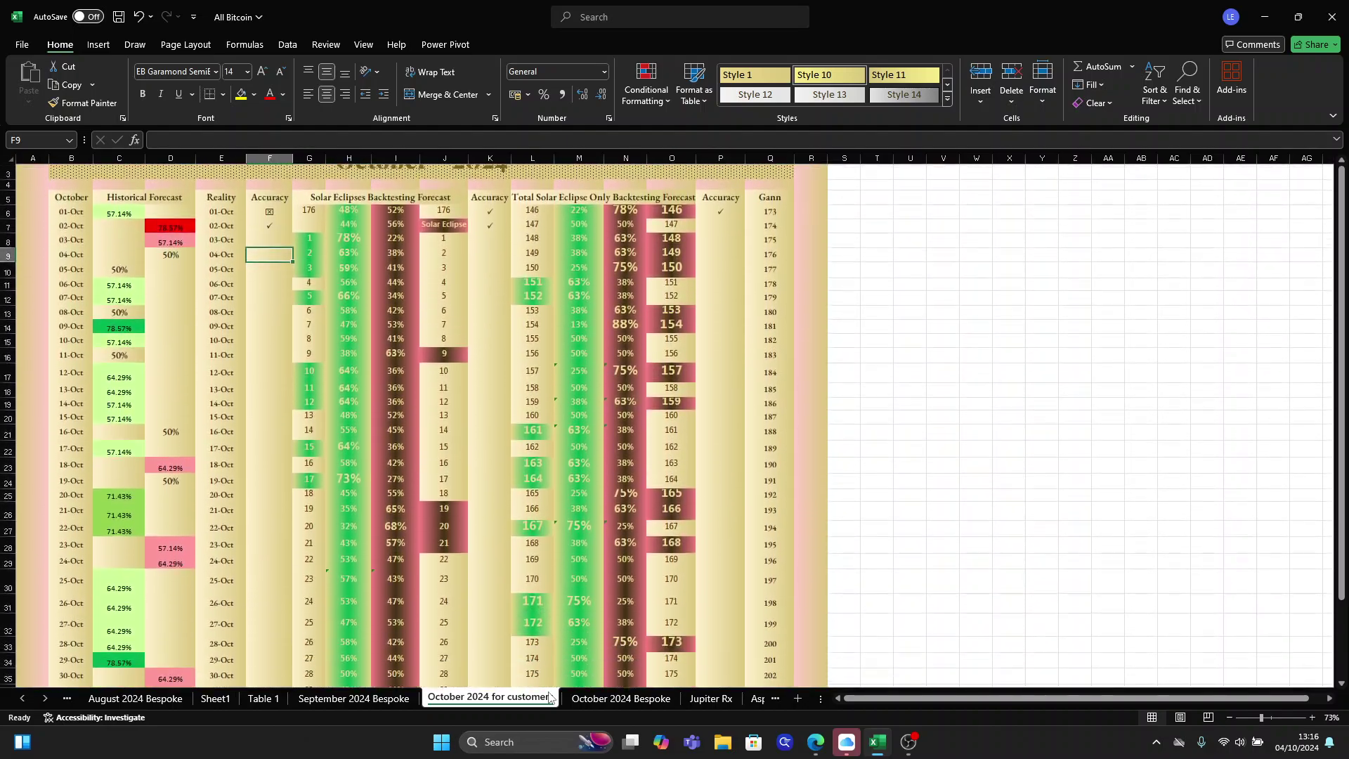
scroll(551, 697, up, 3)
scroll(550, 697, down, 3)
scroll(550, 696, up, 3)
scroll(551, 697, down, 1)
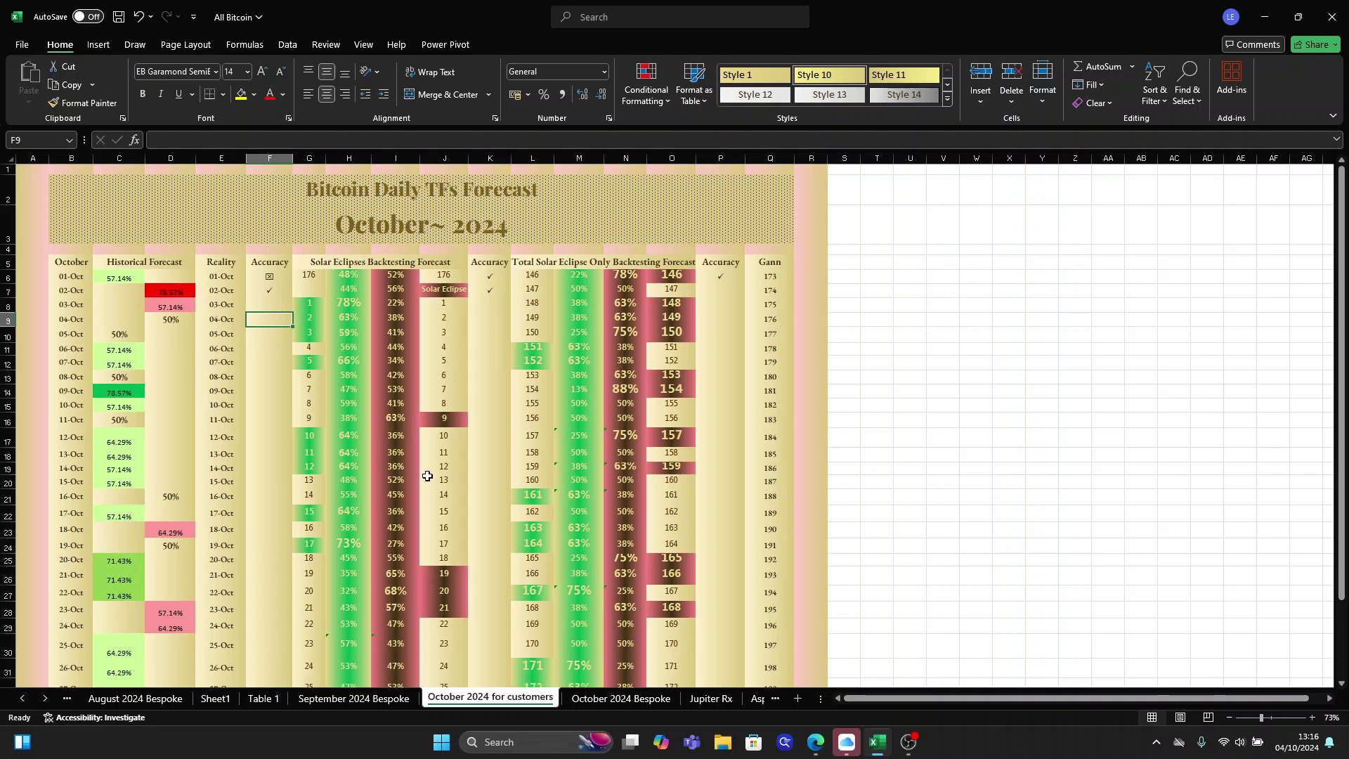
scroll(426, 476, down, 3)
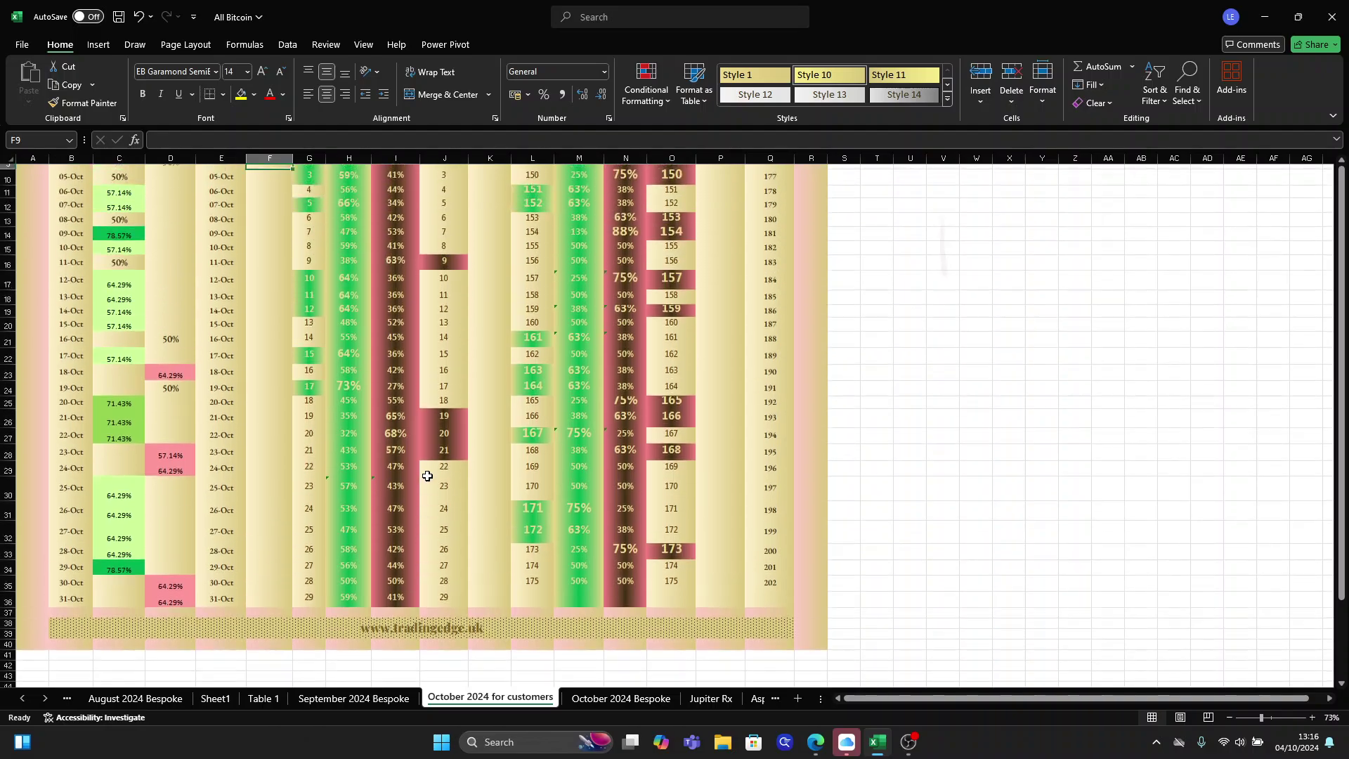
scroll(427, 477, up, 3)
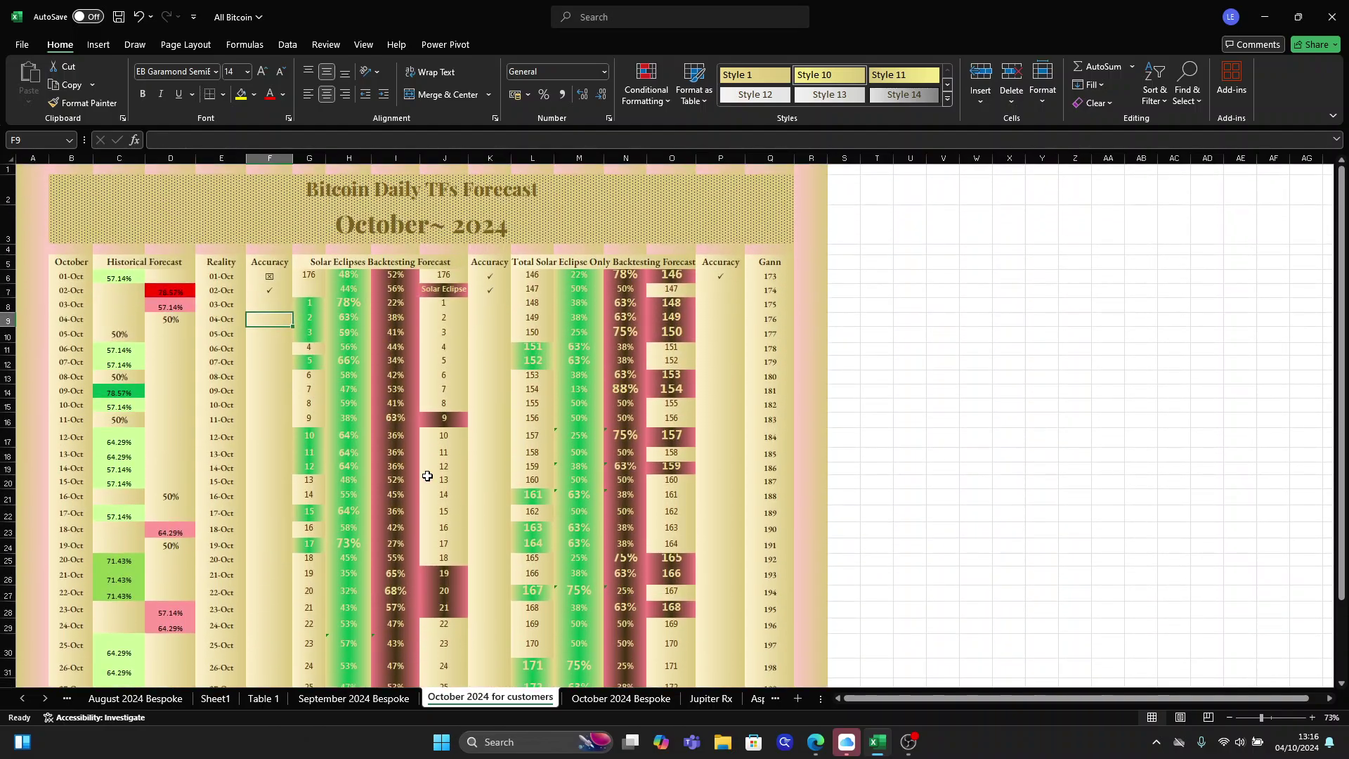